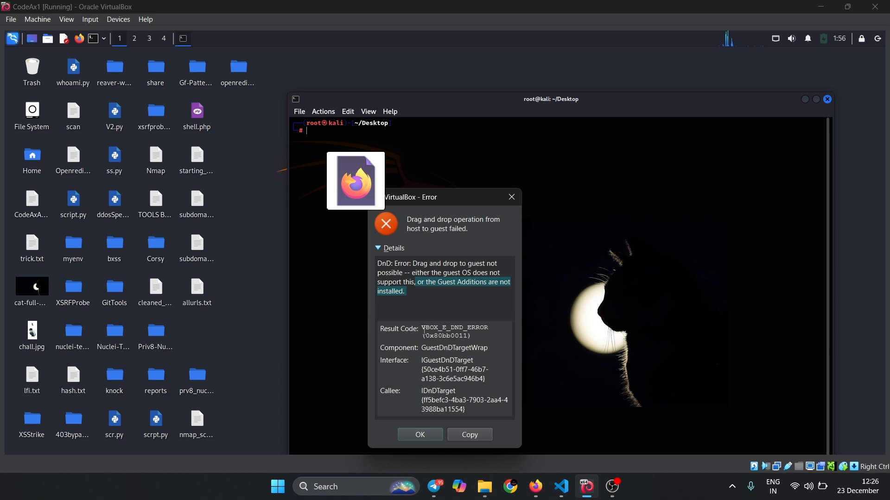
- Highlight the result code, component, interface and callee details in the drag-and-drop error, and dismiss the error message
drag(422, 330, 455, 414)
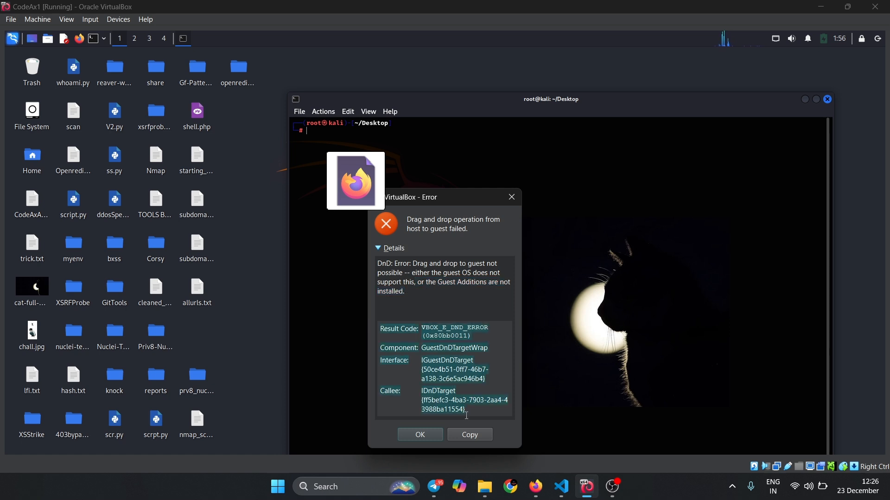
click(432, 436)
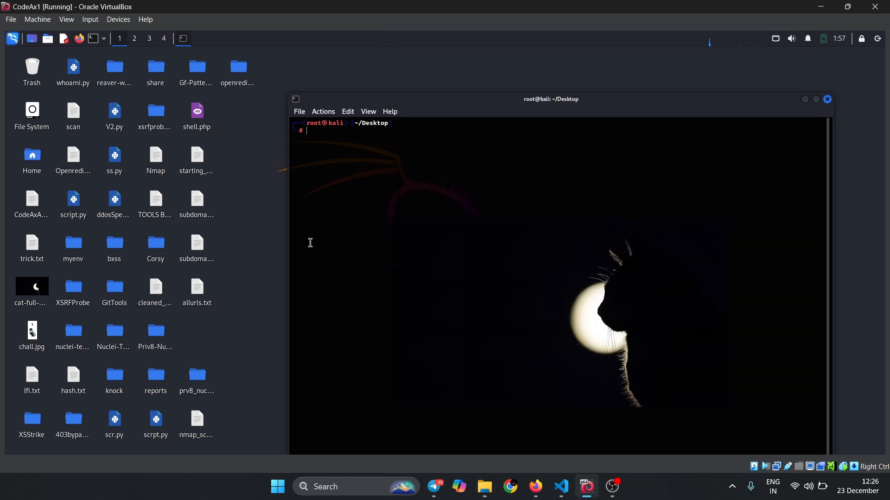
- Paste the clipboard text into the Kali terminal, cancel the pasted input and clear the screen
right_click(367, 216)
click(403, 234)
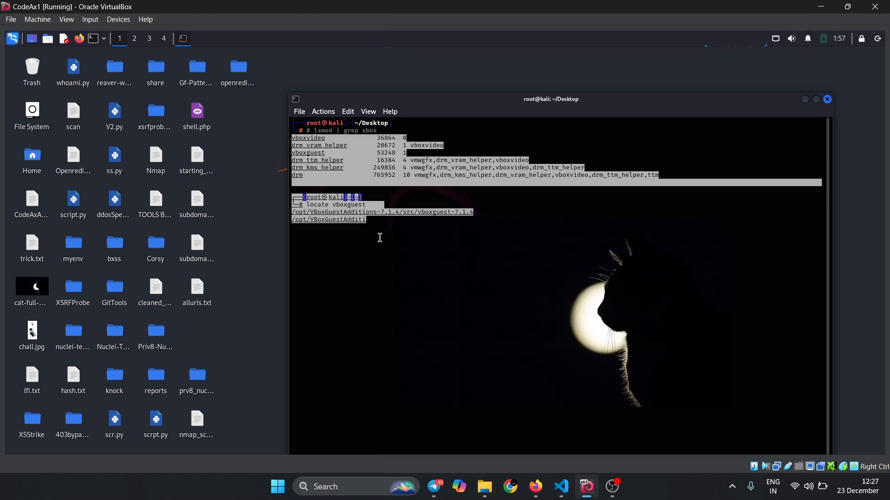
key(ctrl+c)
key(ctrl+c)
text(clear)
key(Return)
- Copy the /Deskto part of the path in the Kali terminal prompt
drag(356, 131, 389, 131)
right_click(389, 131)
click(392, 135)
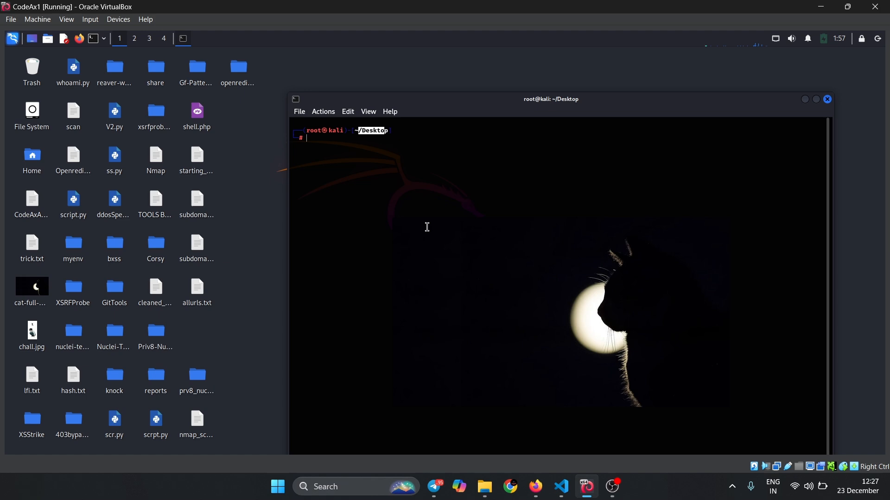
- Switch to the telepict folder in File Explorer and highlight GROUND\telepict in its folder path
mouse_move(484, 487)
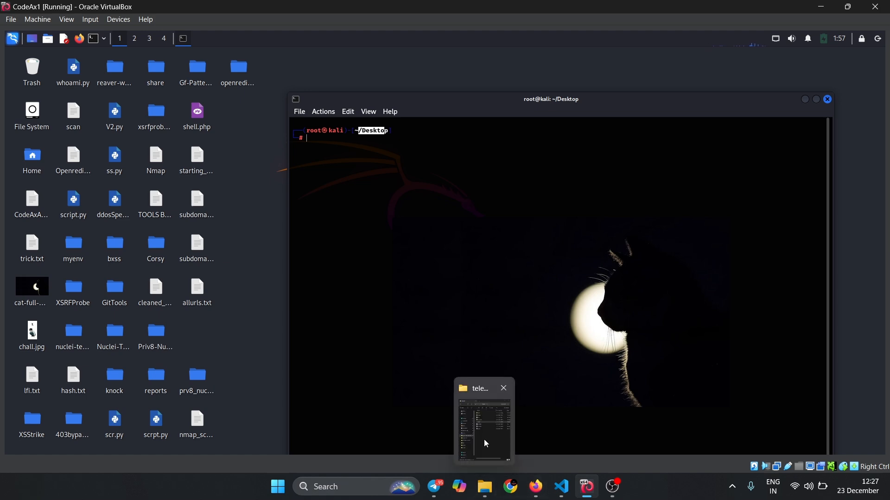
click(488, 435)
click(619, 307)
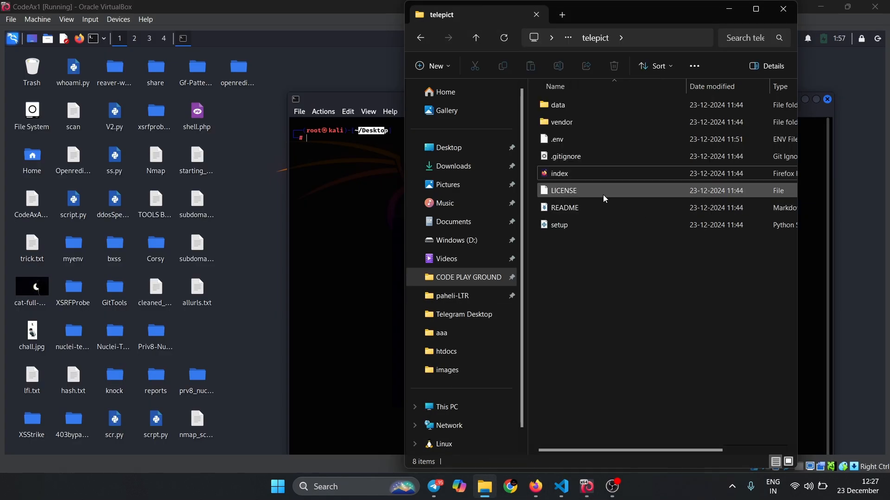
click(655, 41)
drag(625, 37, 720, 36)
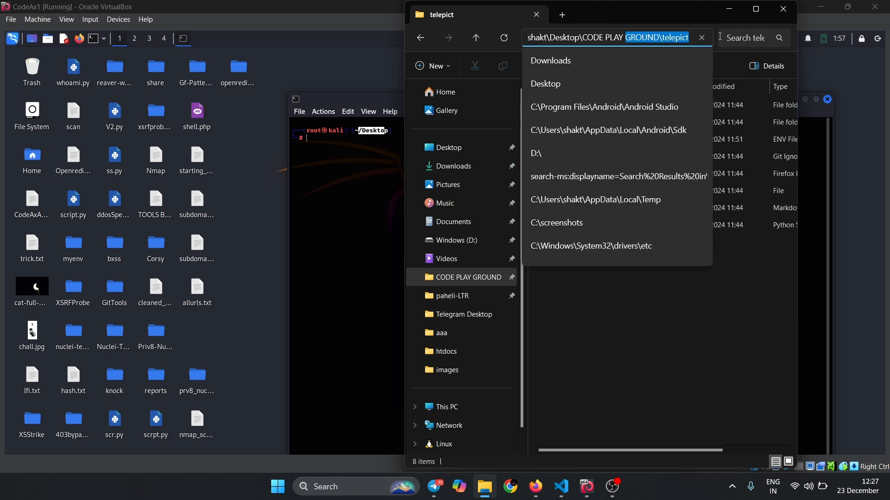
- Paste the clipboard contents at the Kali terminal prompt and run them as a command
click(304, 231)
right_click(303, 230)
click(323, 251)
key(Return)
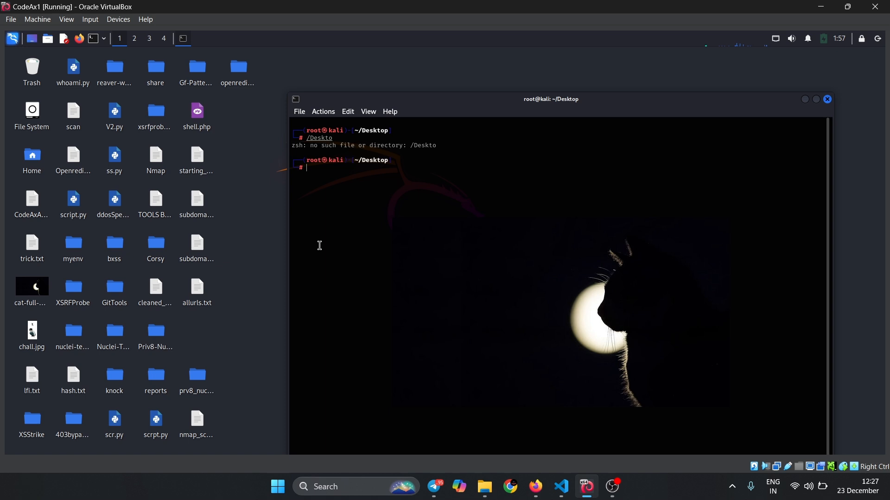
- Clear the Kali terminal and close its window
text(clear)
key(Return)
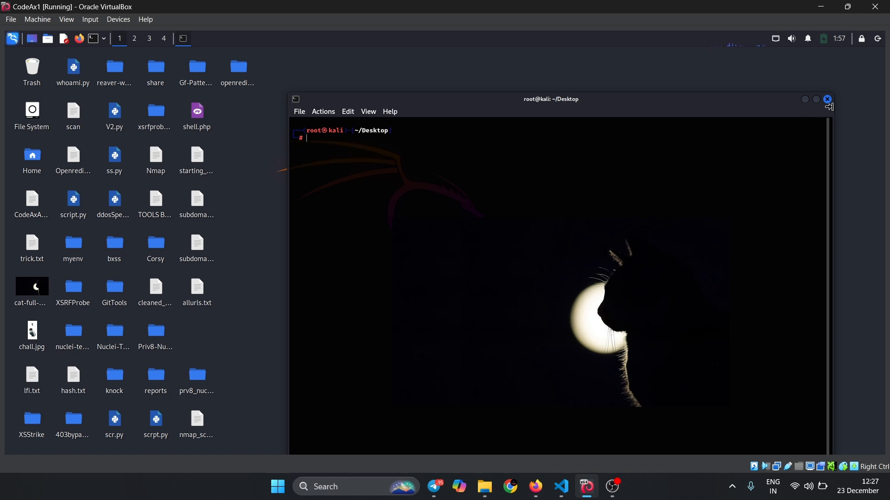
drag(831, 97, 811, 112)
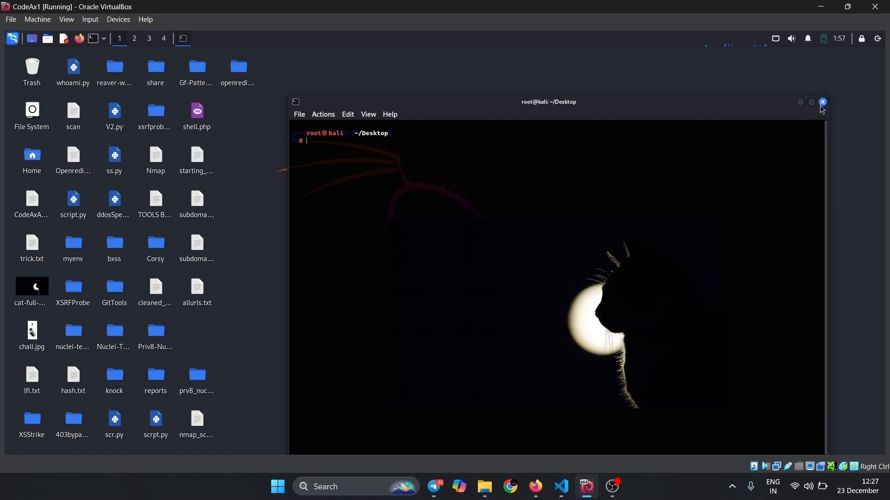
click(824, 102)
- Review the virtual machine's Drag and Drop modes and open its Shared Folders settings
click(111, 22)
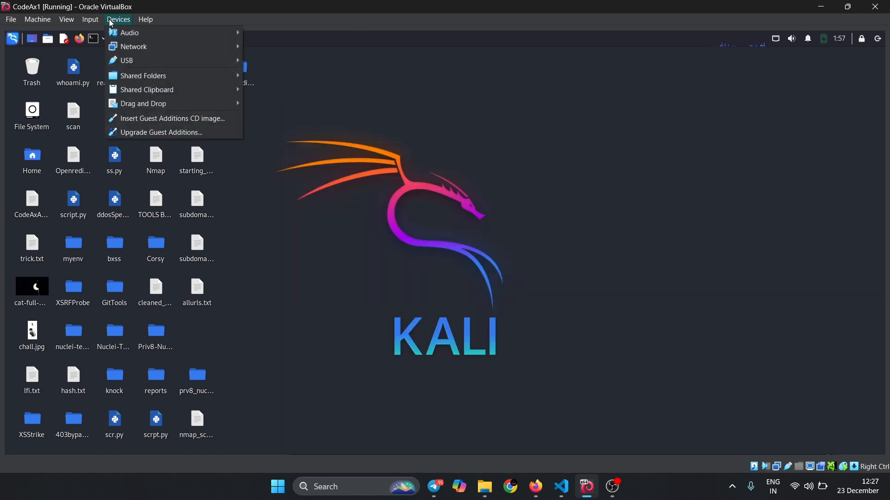
mouse_move(182, 109)
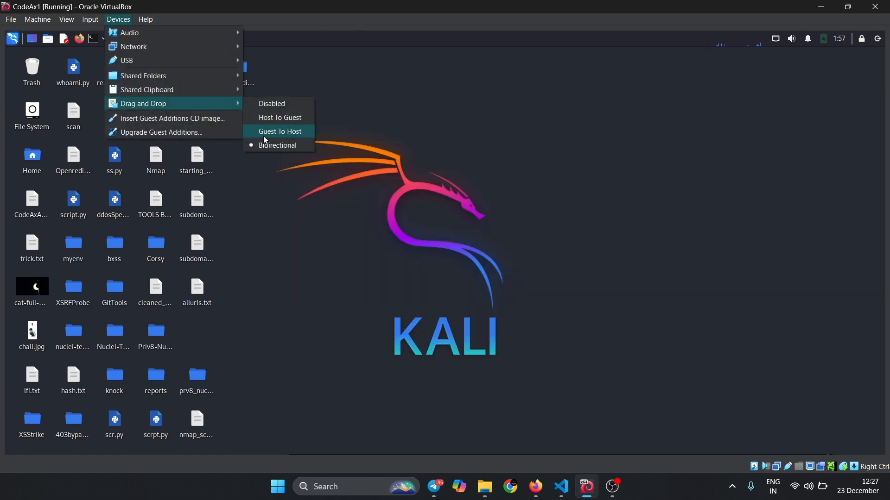
mouse_move(185, 90)
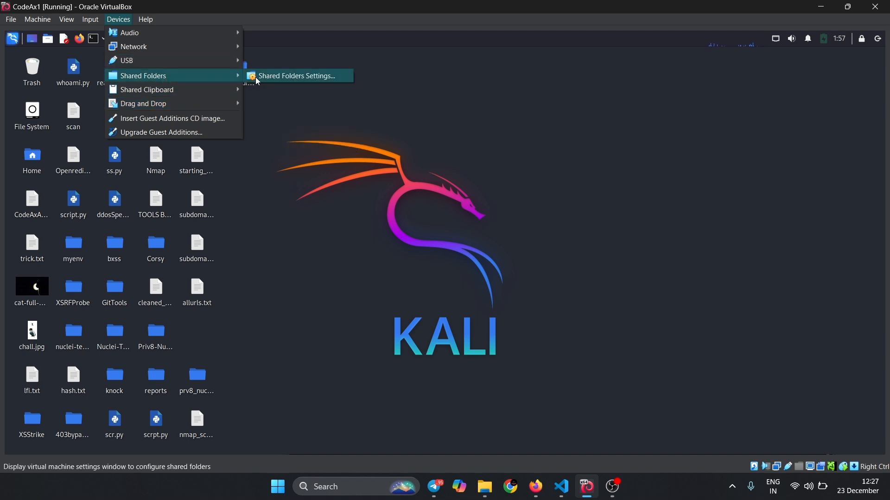
click(258, 80)
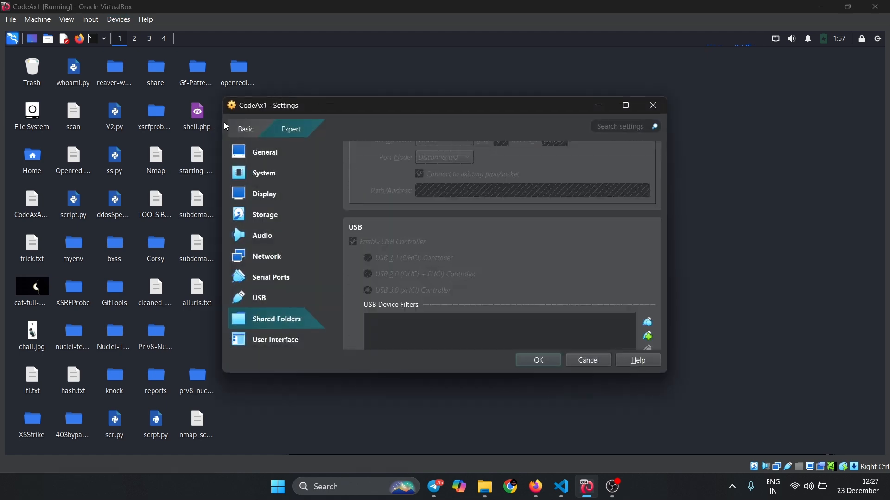
- Try attaching network Adapter 1 to Bridged Adapter, return it to NAT, and close the settings without saving
scroll(402, 218, up, 5)
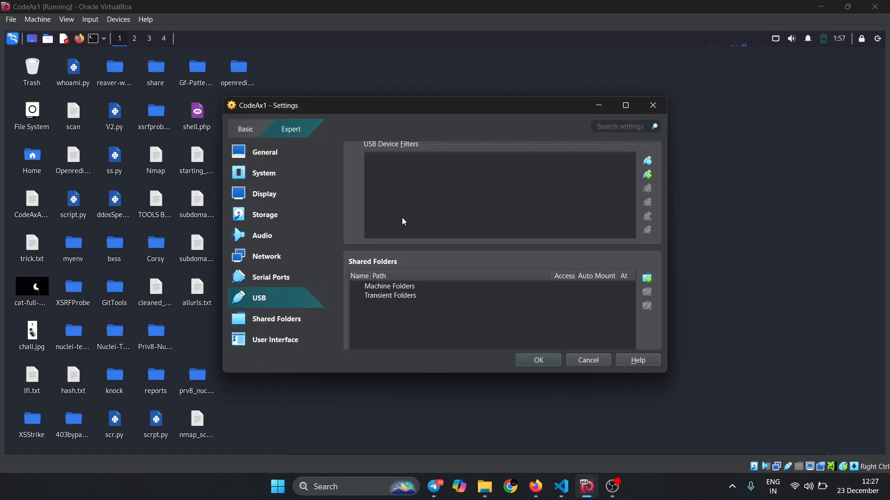
scroll(403, 220, up, 2)
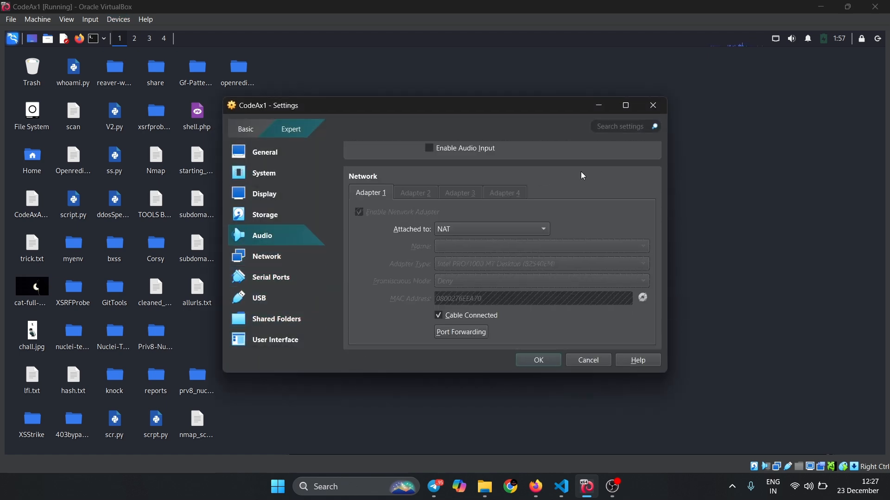
click(480, 229)
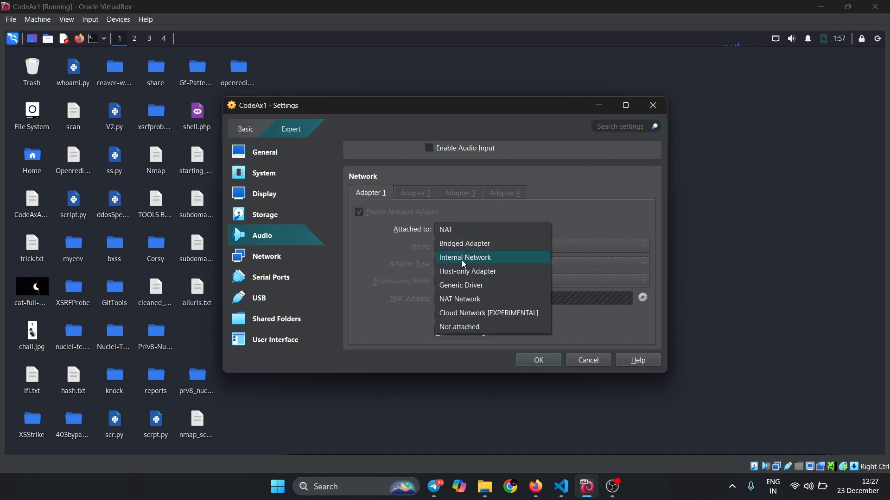
click(467, 246)
click(490, 232)
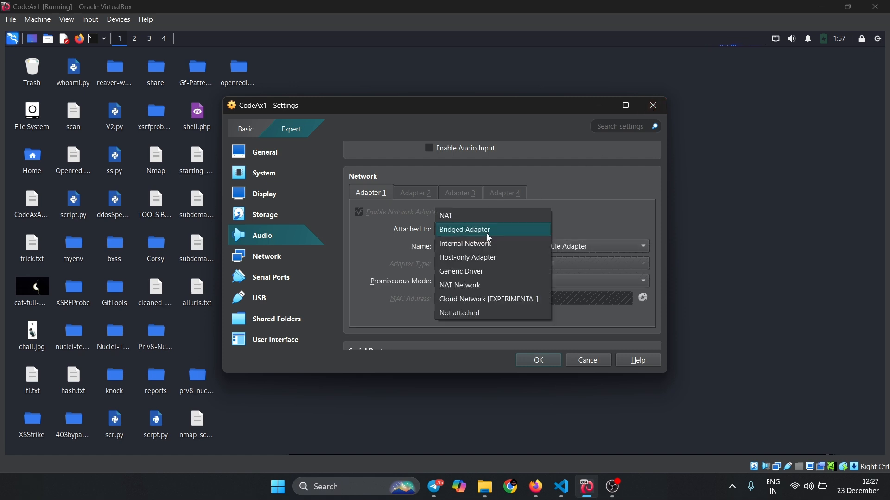
key(Return)
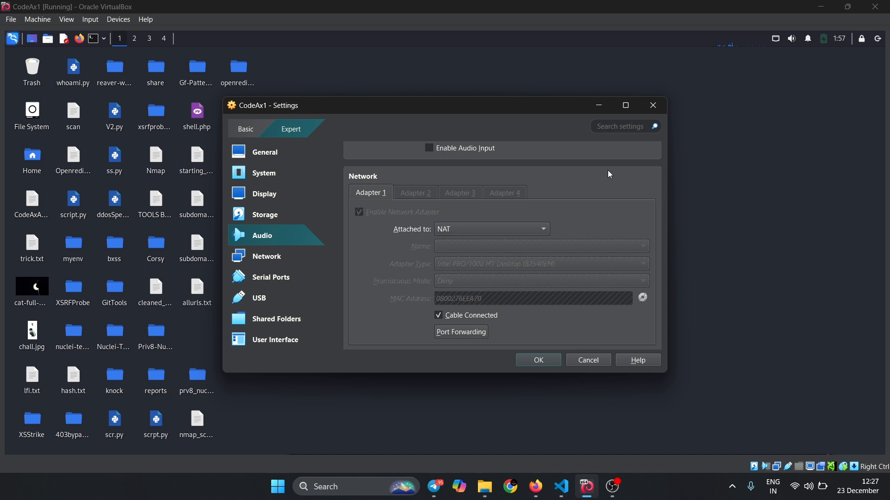
click(654, 106)
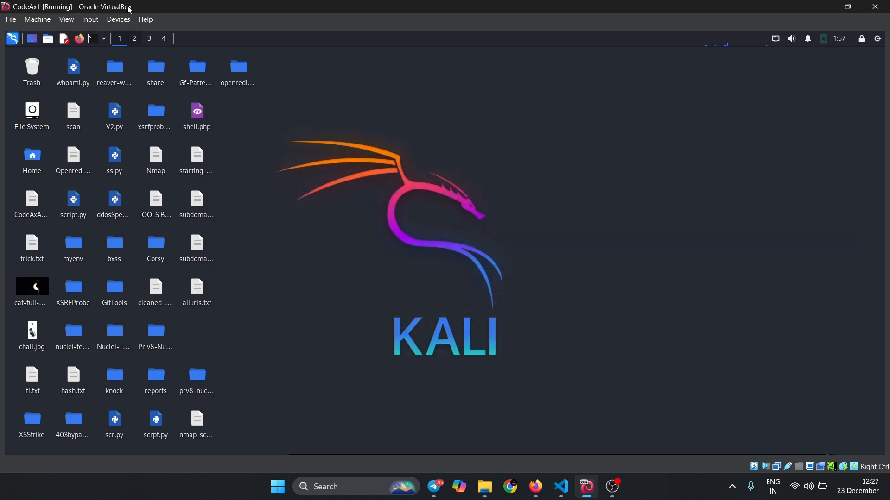
- Try to upgrade the Guest Additions and expand the "Can't mount image" notification
click(115, 21)
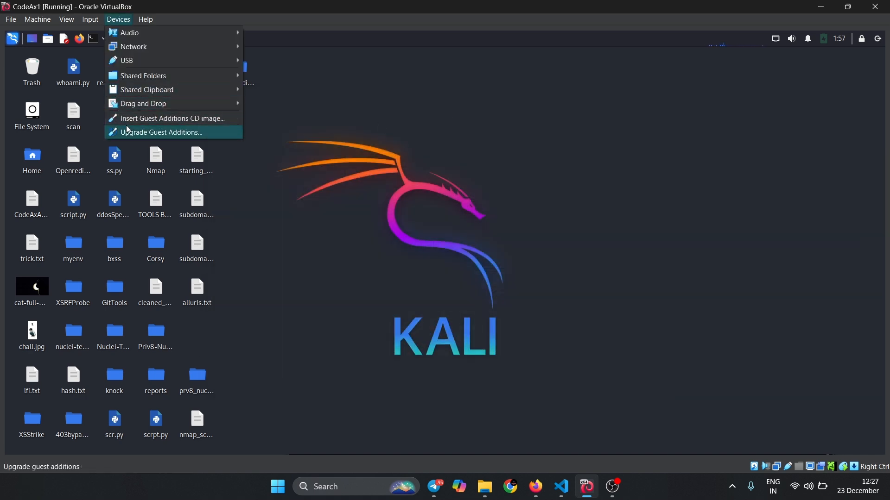
click(156, 134)
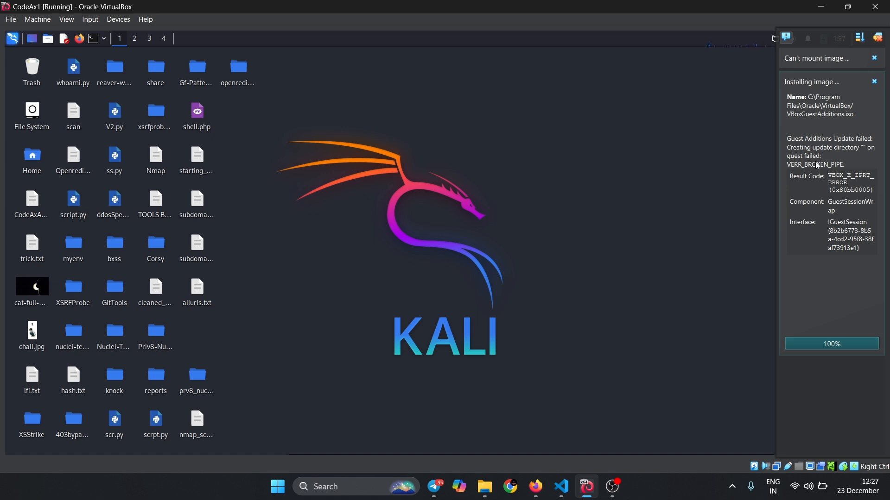
click(824, 67)
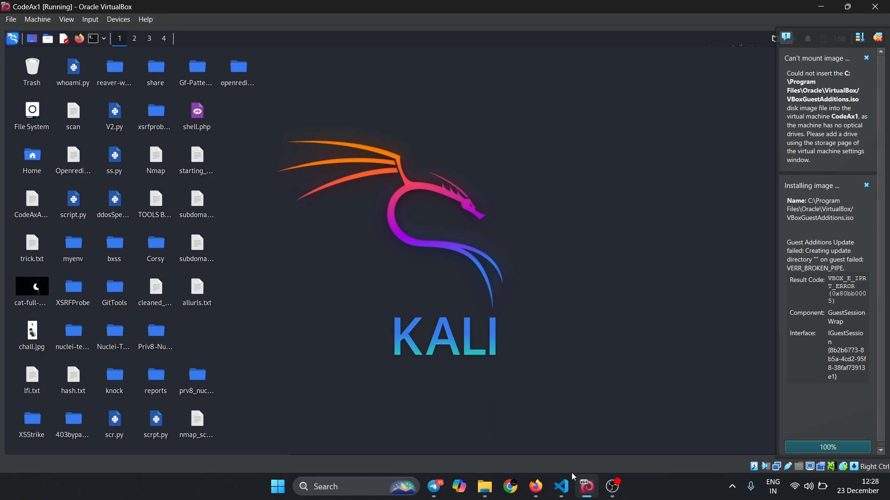
- Switch to Firefox on the VirtualBox 7.1.4 download index and show the downloaded VBoxGuestAdditions_7.1.4.iso in its folder
mouse_move(542, 484)
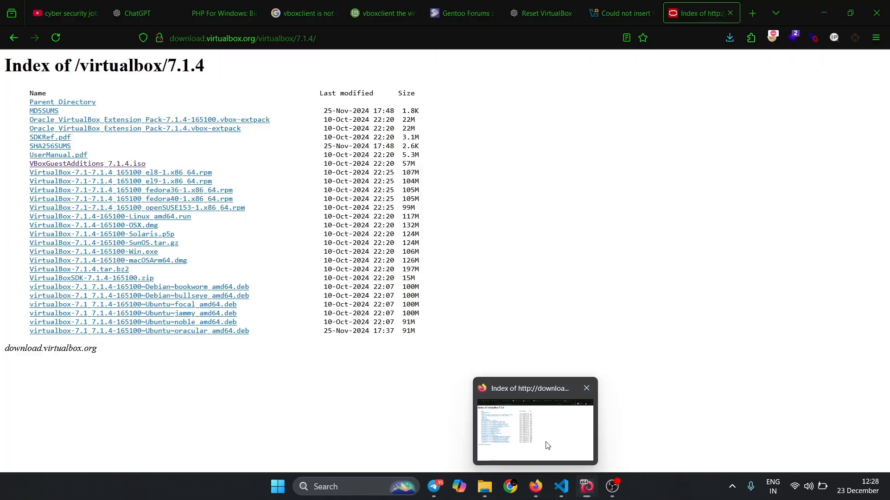
click(544, 440)
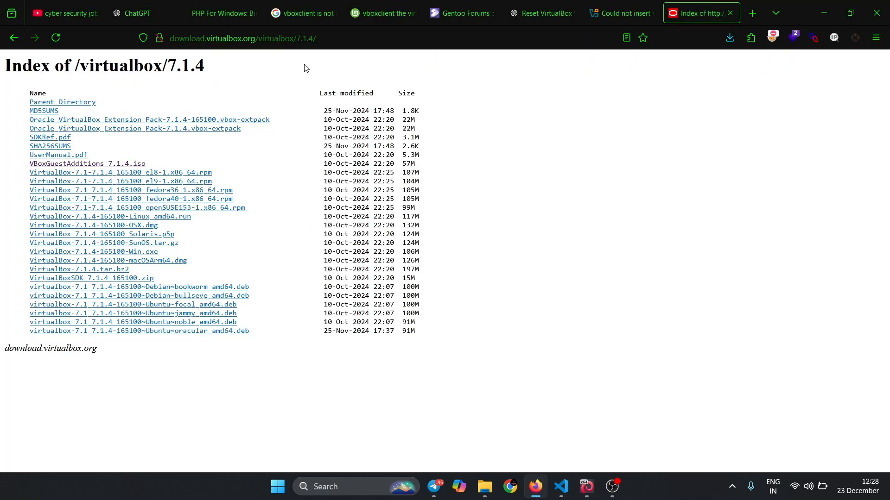
click(349, 41)
click(163, 366)
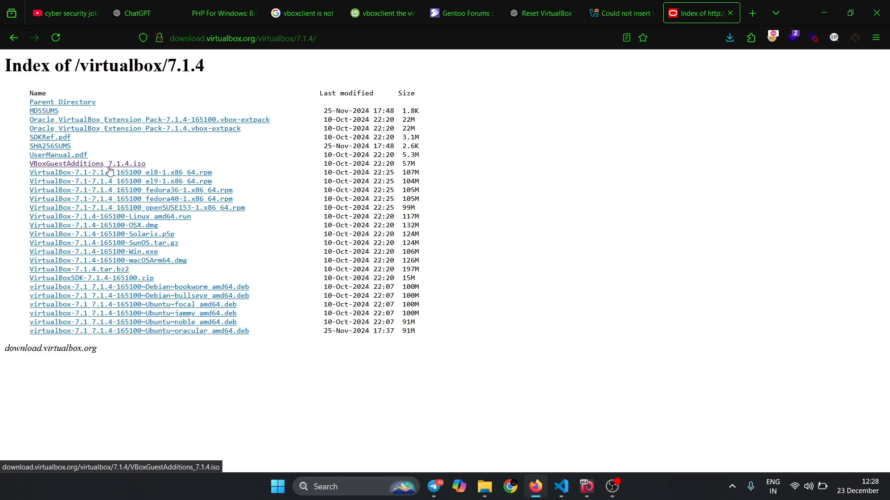
click(729, 37)
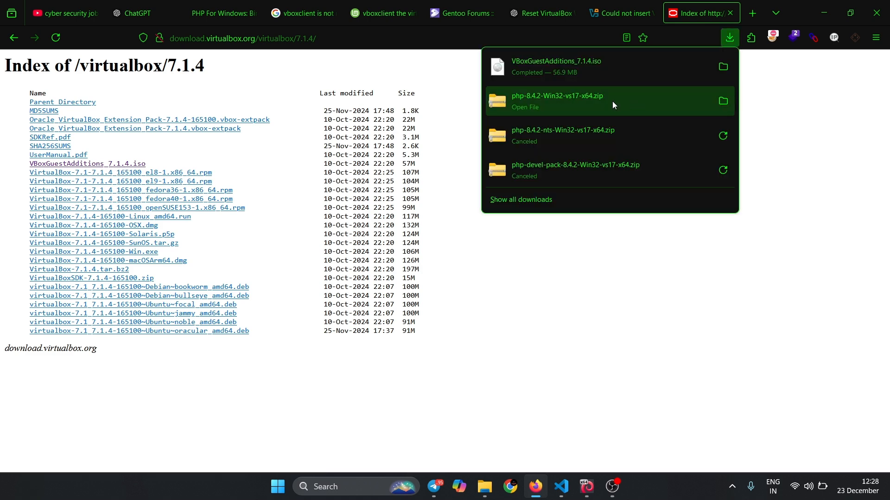
click(723, 66)
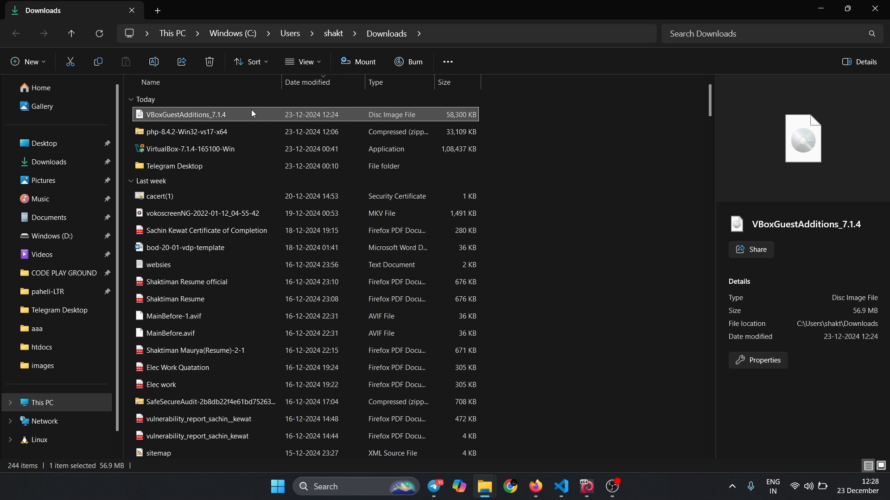
click(245, 115)
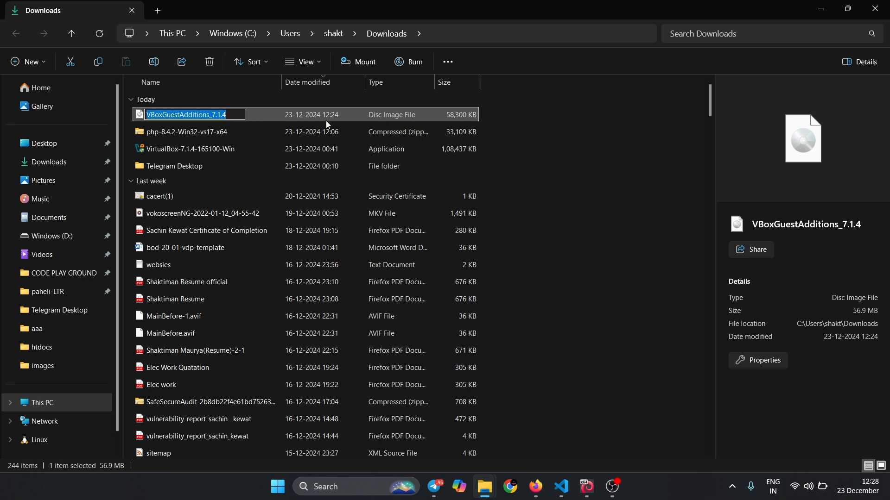
- Switch back to the running CodeAx1 virtual machine and close it with the power off option
click(586, 487)
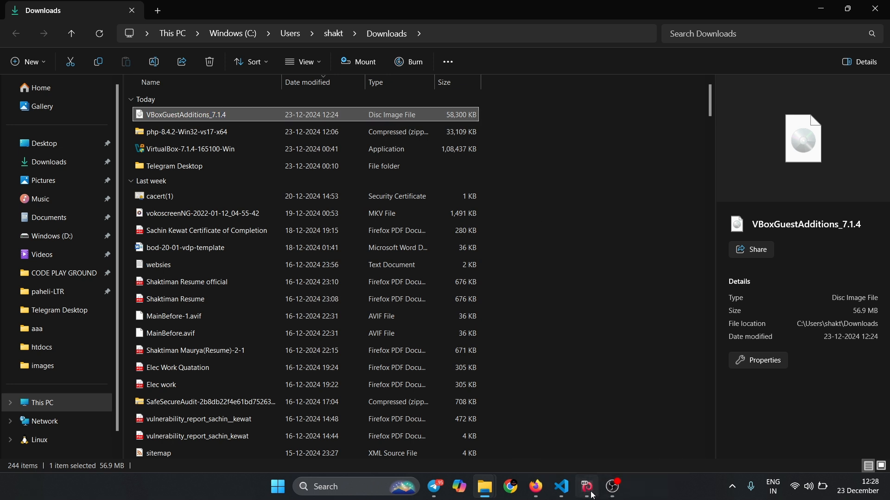
click(875, 6)
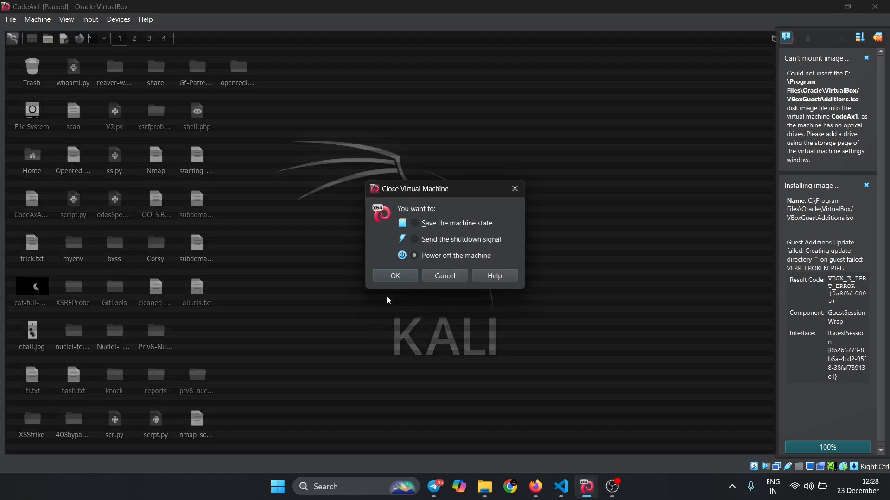
click(408, 277)
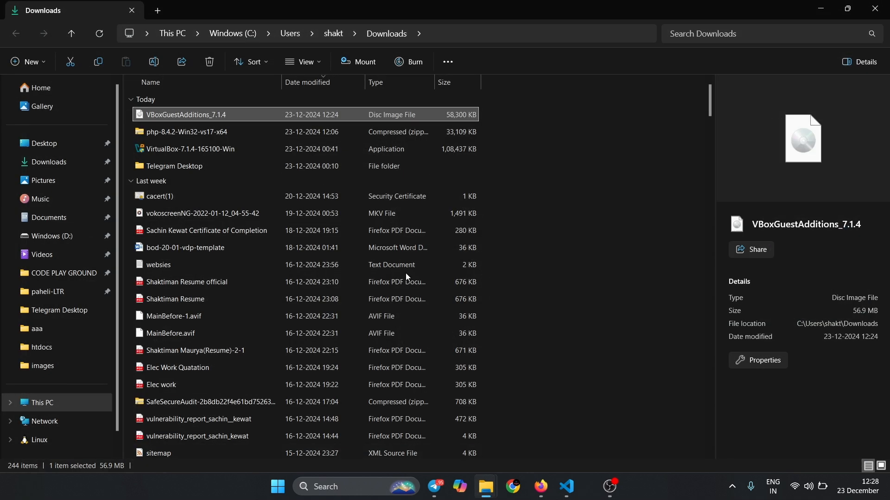
- Launch Oracle VirtualBox Manager on the host
click(369, 486)
text(v)
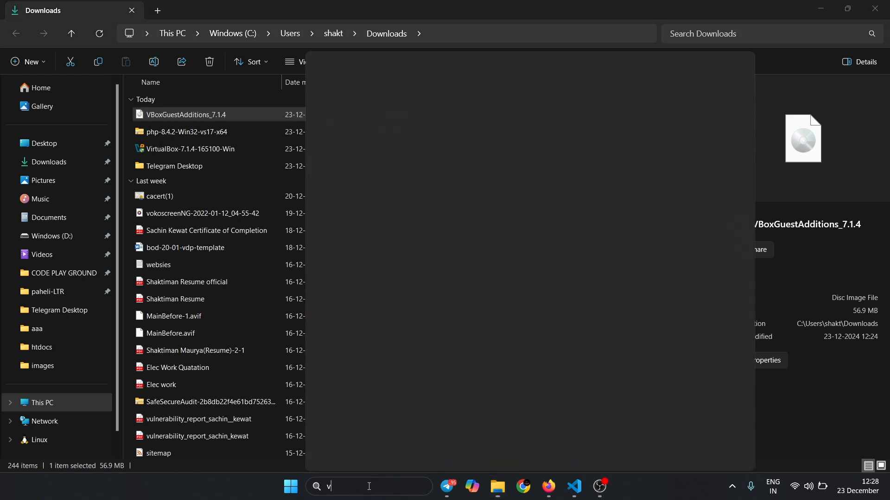
key(Return)
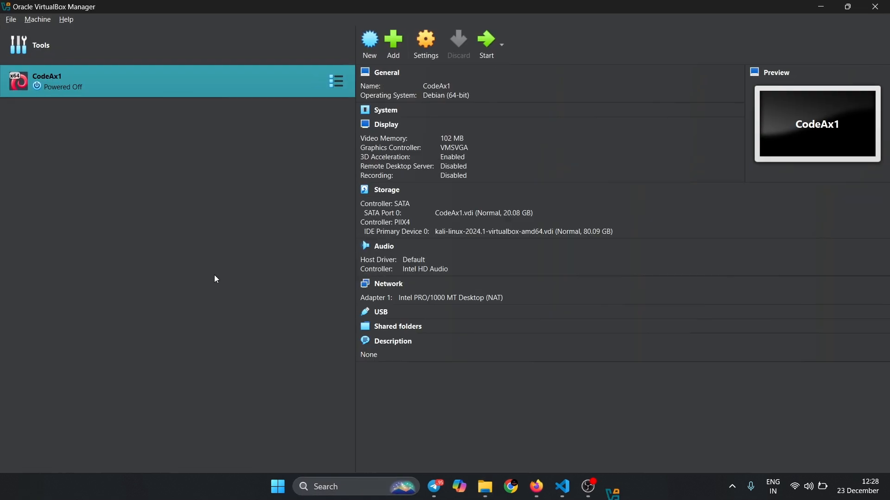
- Open the storage settings of the CodeAx1 virtual machine
click(426, 37)
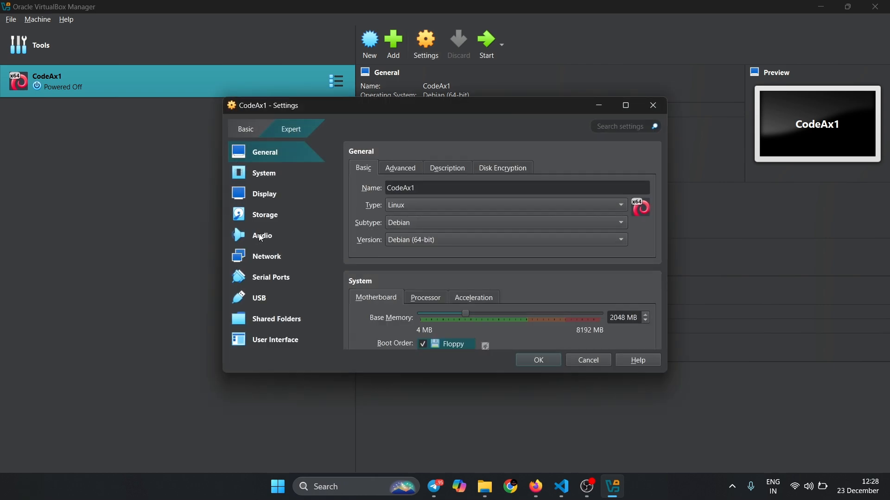
click(235, 219)
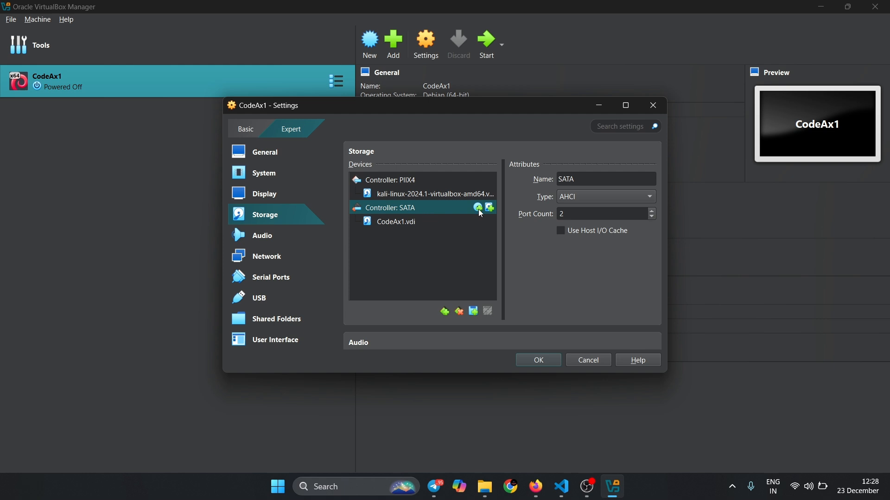
click(490, 181)
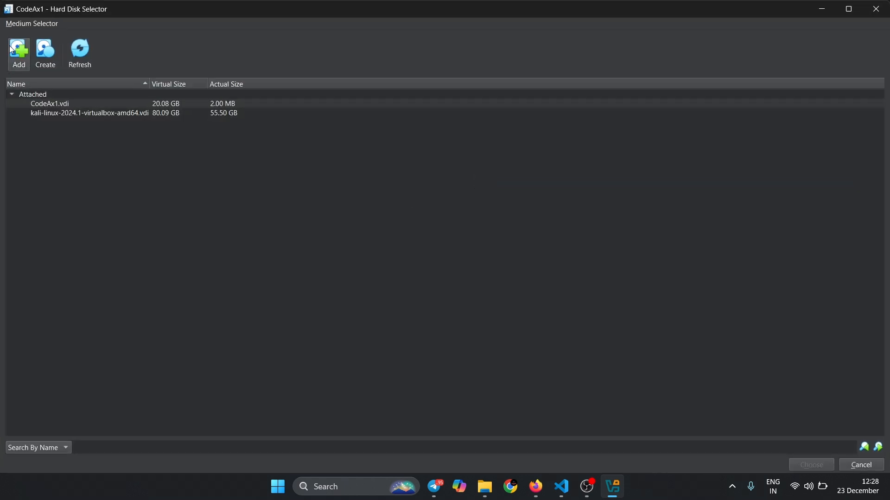
click(14, 51)
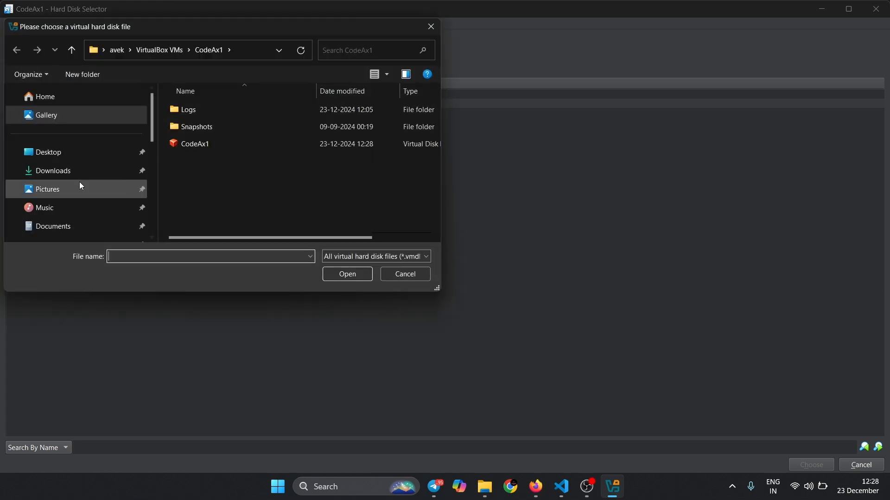
click(66, 171)
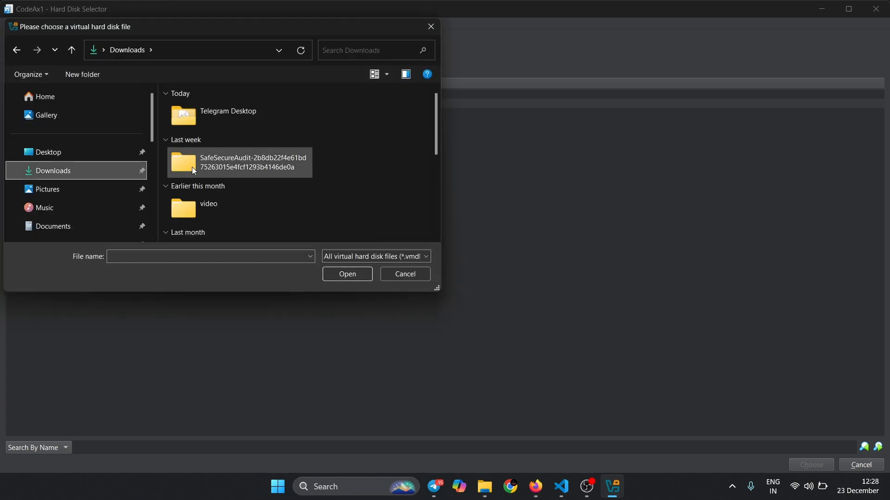
click(431, 26)
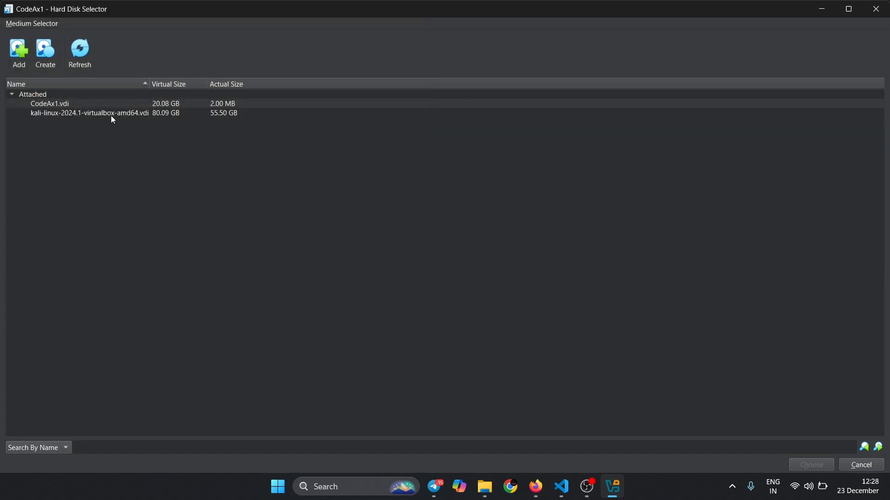
click(125, 113)
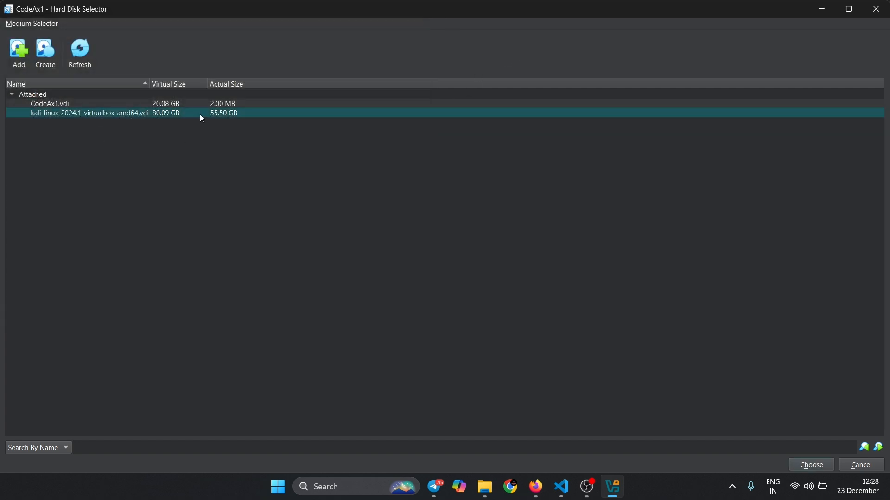
click(211, 106)
click(27, 56)
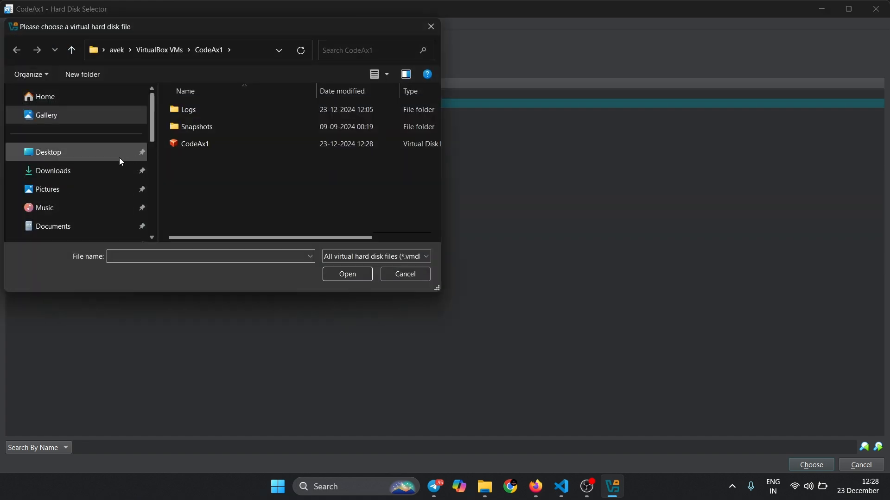
click(79, 171)
scroll(216, 138, down, 10)
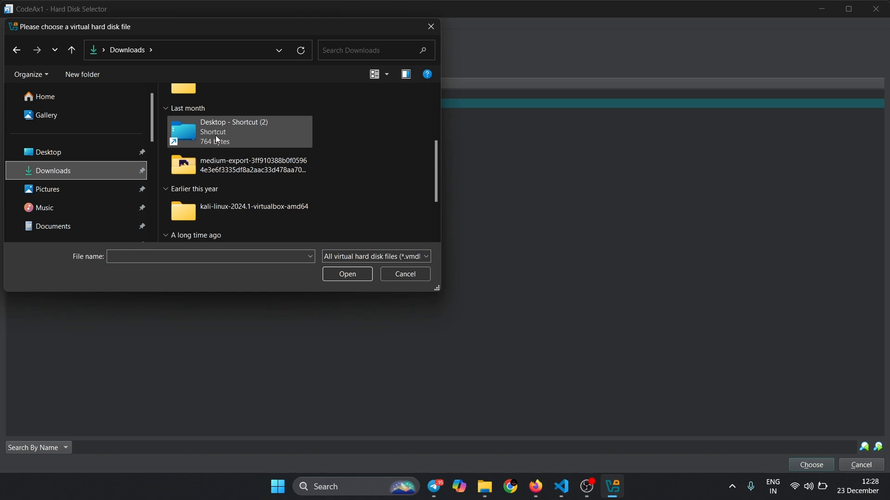
click(431, 27)
- Switch to File Explorer and move VBoxGuestAdditions_7.1.4 from Downloads into the Music folder, replacing the copy already there
mouse_move(484, 486)
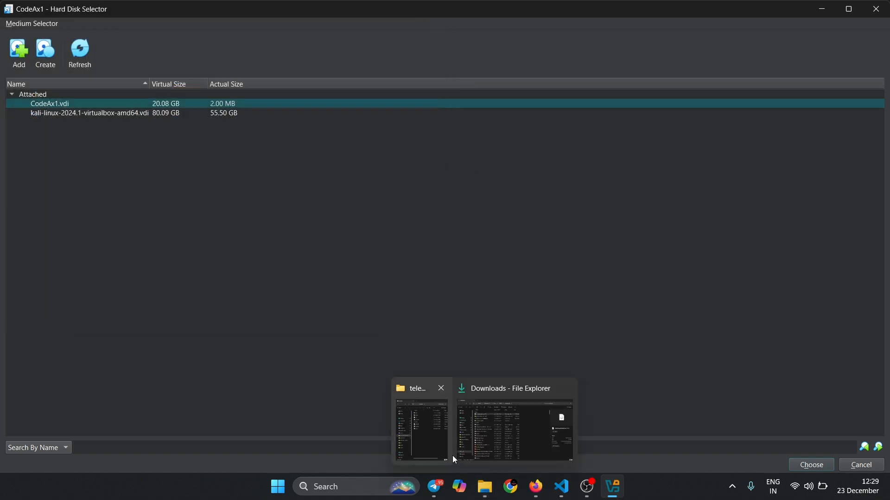
click(508, 428)
key(F2)
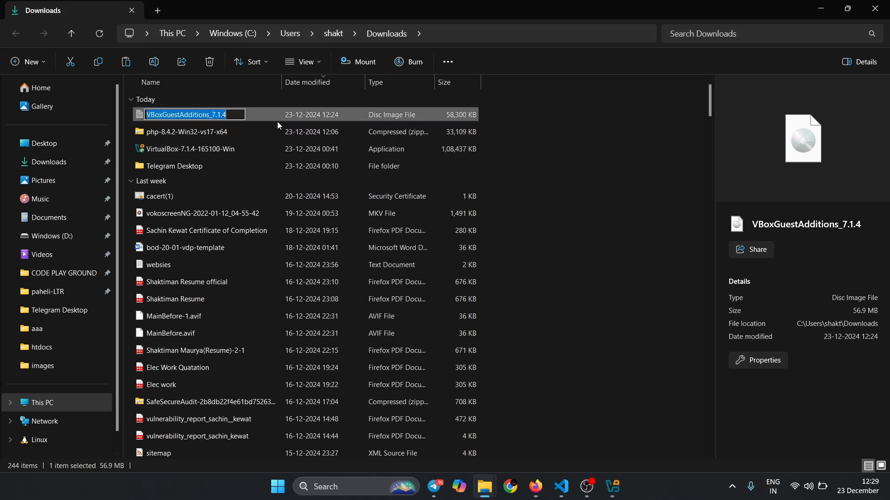
click(279, 118)
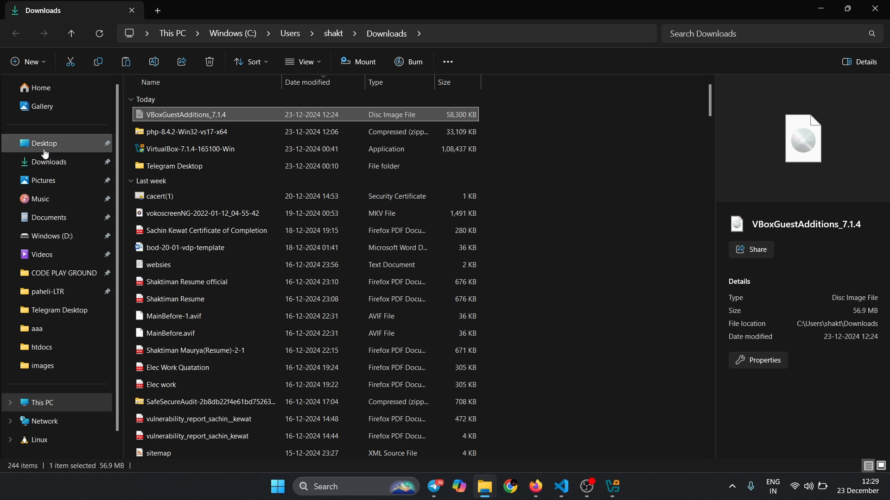
click(50, 218)
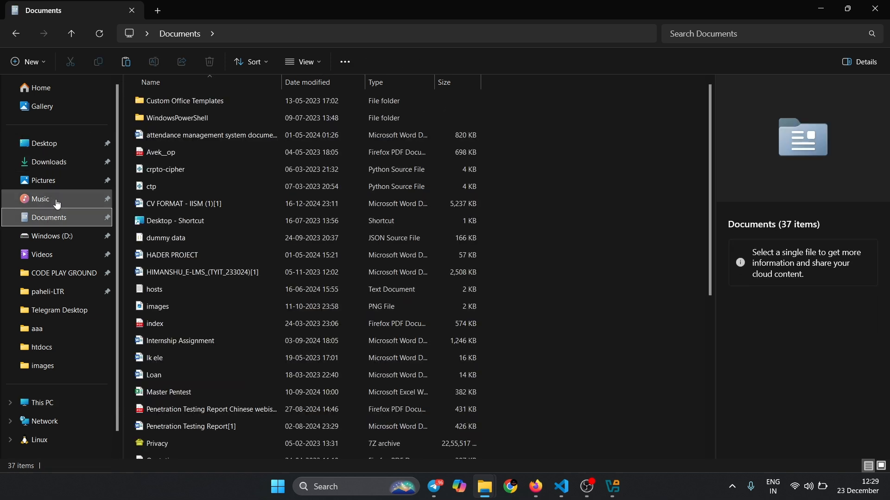
click(57, 204)
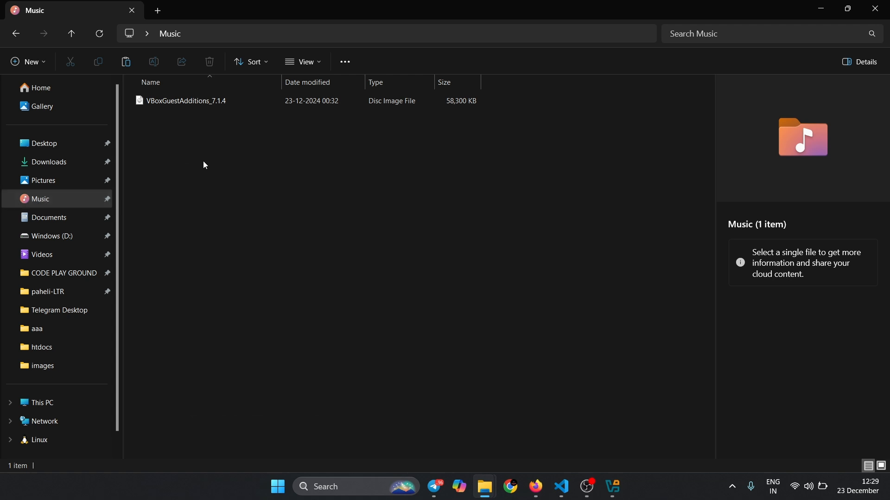
click(279, 102)
key(Delete)
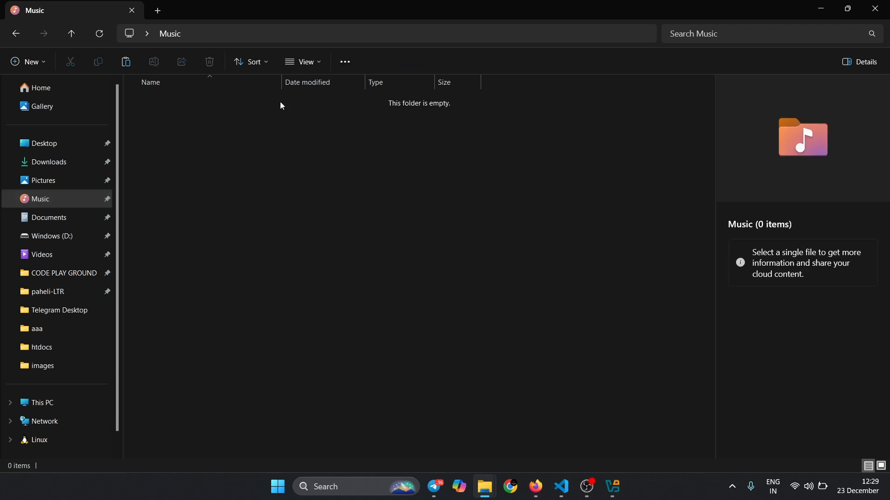
key(ctrl+z)
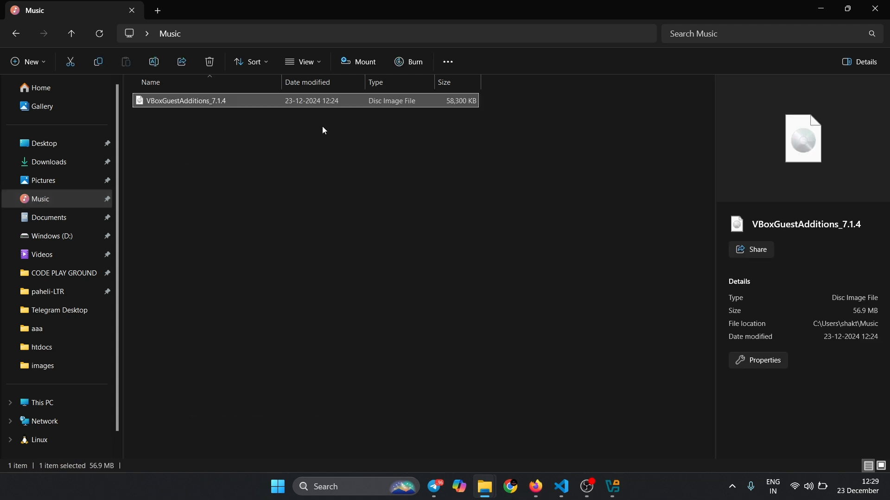
- Mount VBoxGuestAdditions_7.1.4 from the Music folder, allowing the file to open, and switch back to VirtualBox
right_click(307, 109)
click(350, 62)
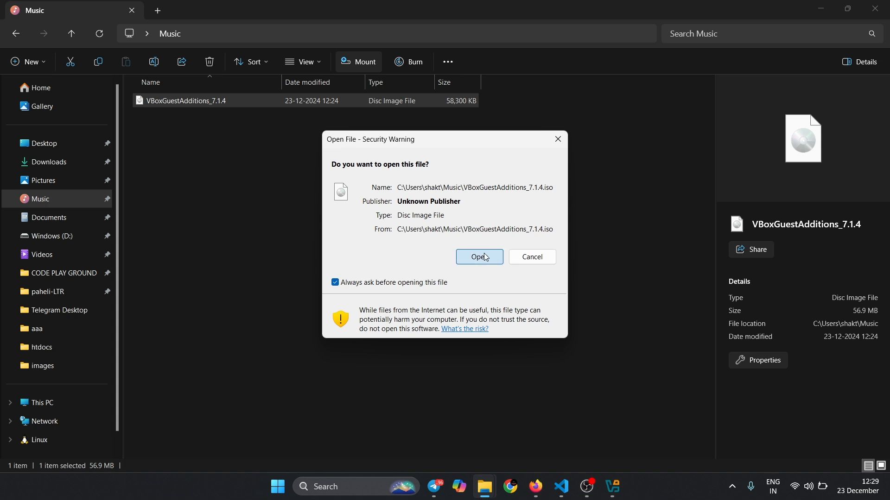
click(481, 258)
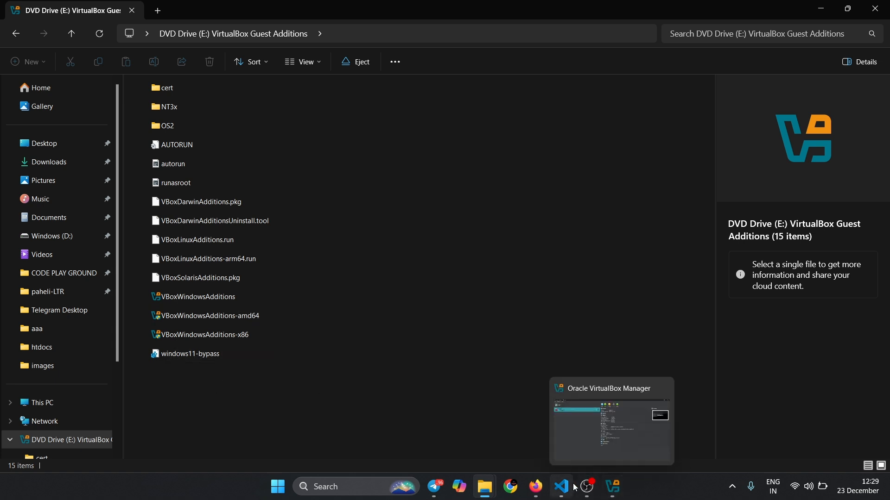
click(607, 488)
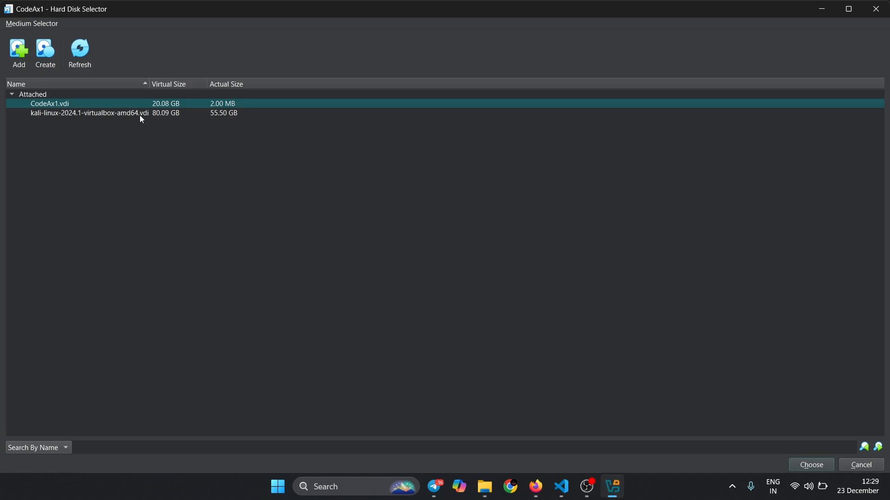
click(18, 51)
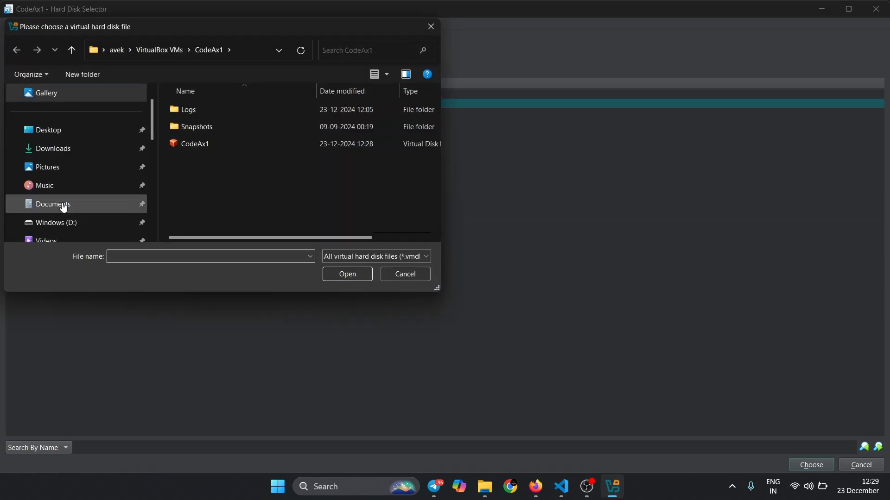
click(53, 188)
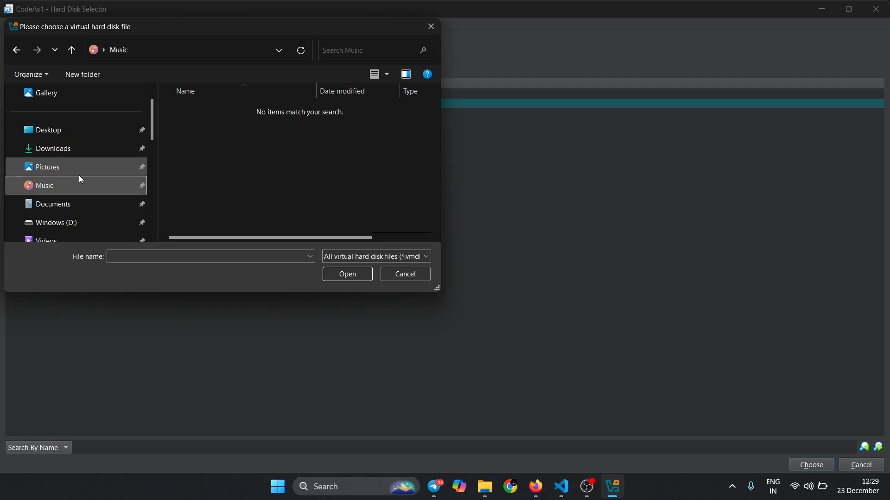
click(79, 174)
click(86, 192)
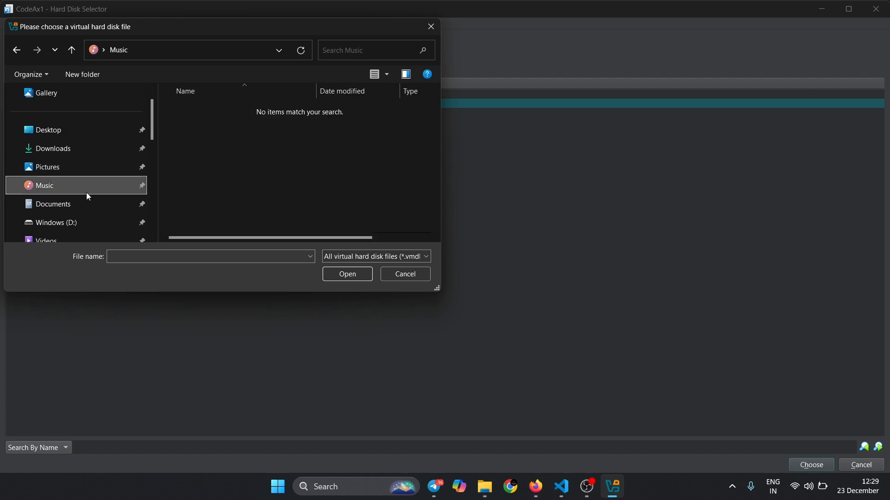
scroll(150, 194, down, 5)
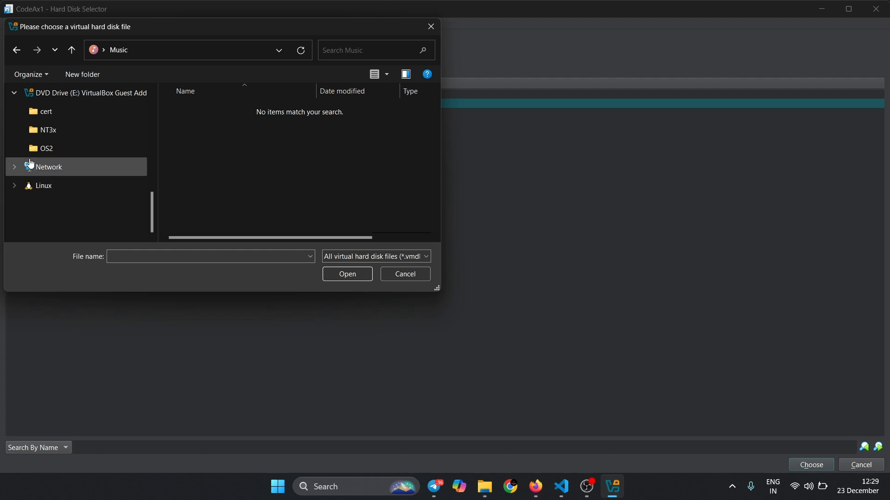
scroll(28, 176, up, 5)
scroll(43, 176, down, 5)
click(41, 172)
click(89, 103)
click(64, 133)
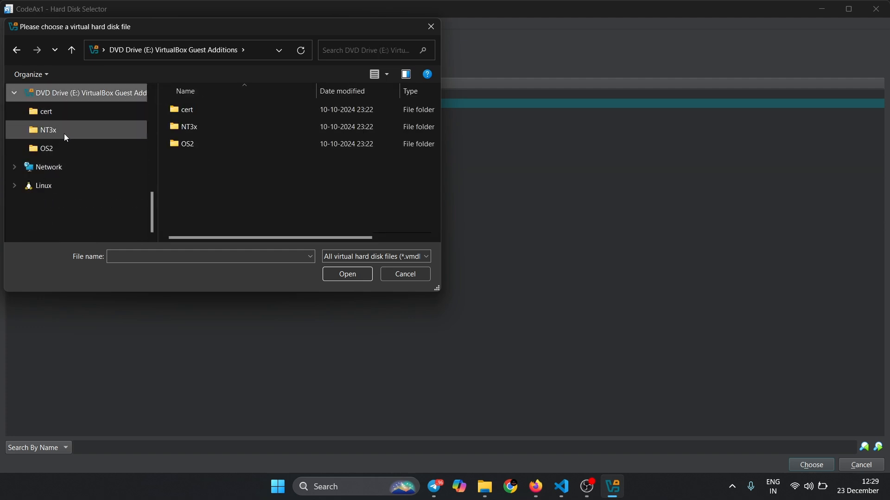
click(66, 147)
click(76, 113)
click(15, 186)
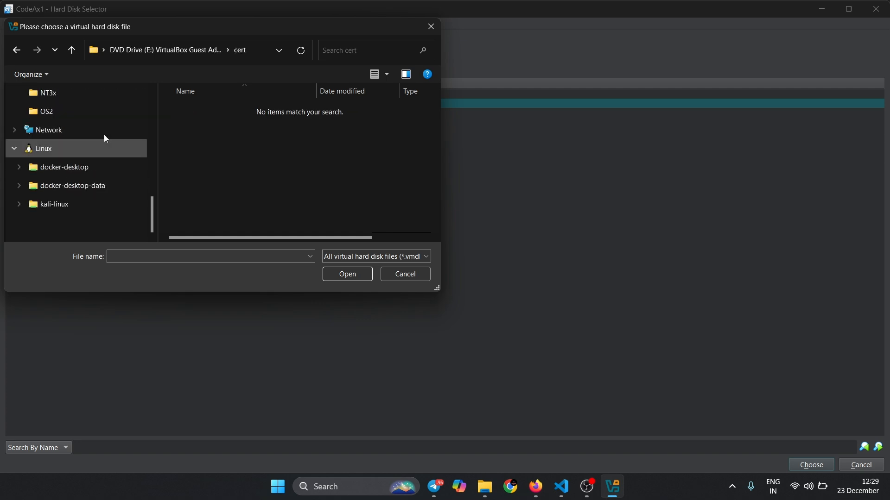
click(431, 25)
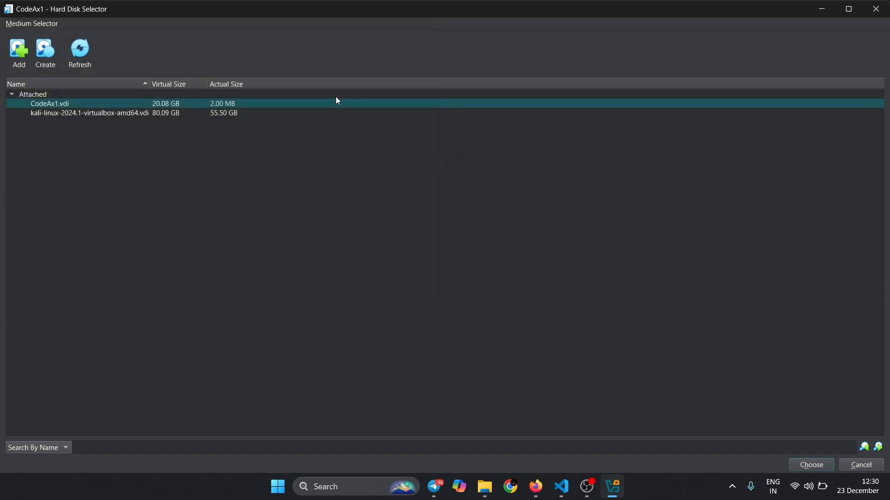
click(875, 9)
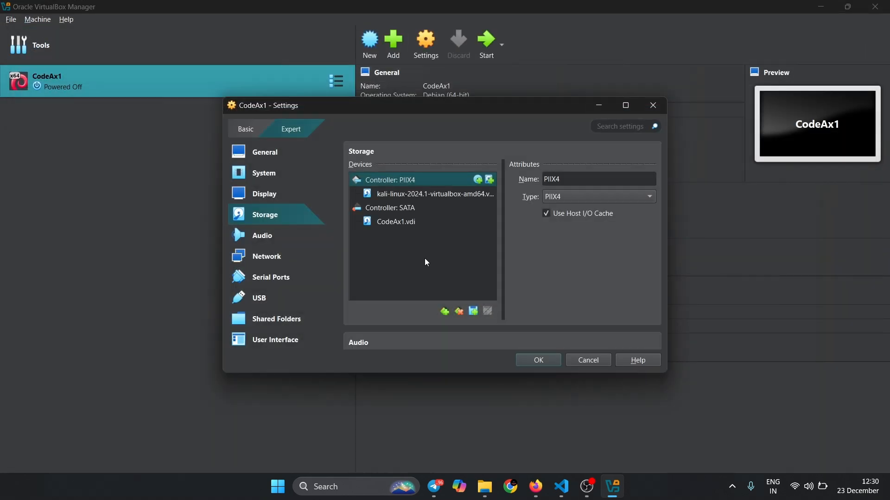
click(402, 224)
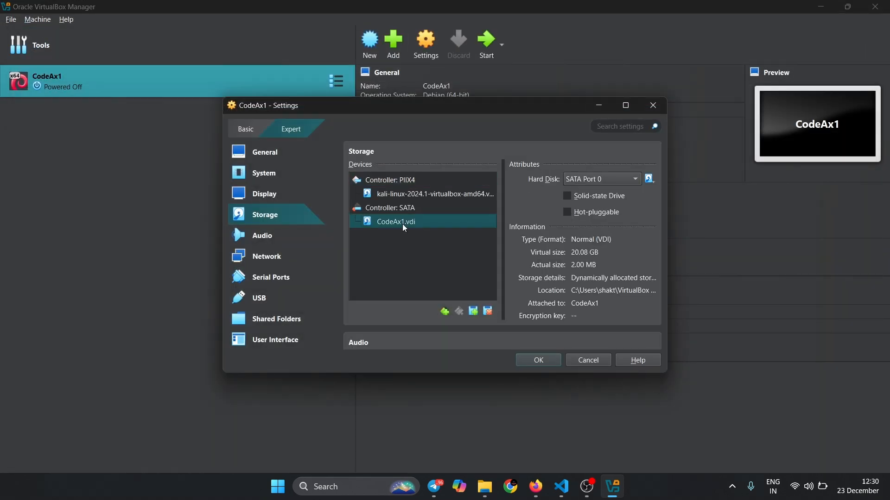
click(485, 211)
click(492, 209)
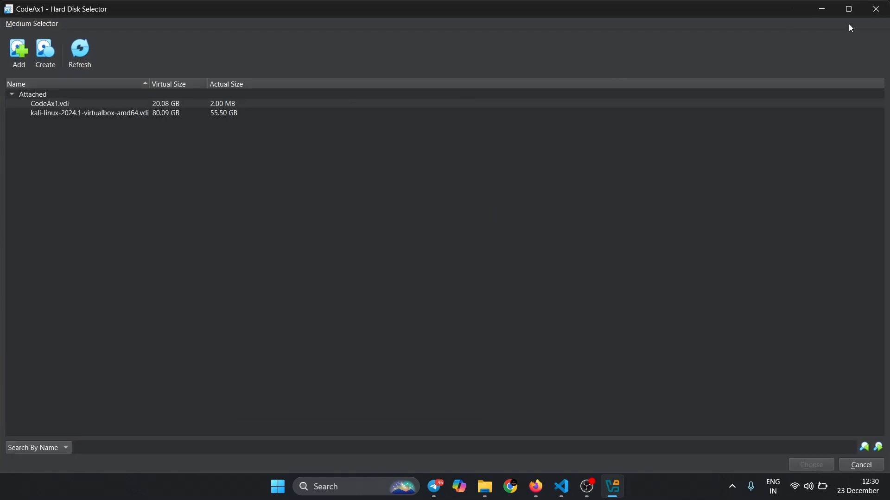
click(875, 8)
- Open the optical disk selector for the SATA controller and add VBoxGuestAdditions_7.1.4 from the Music folder
click(477, 207)
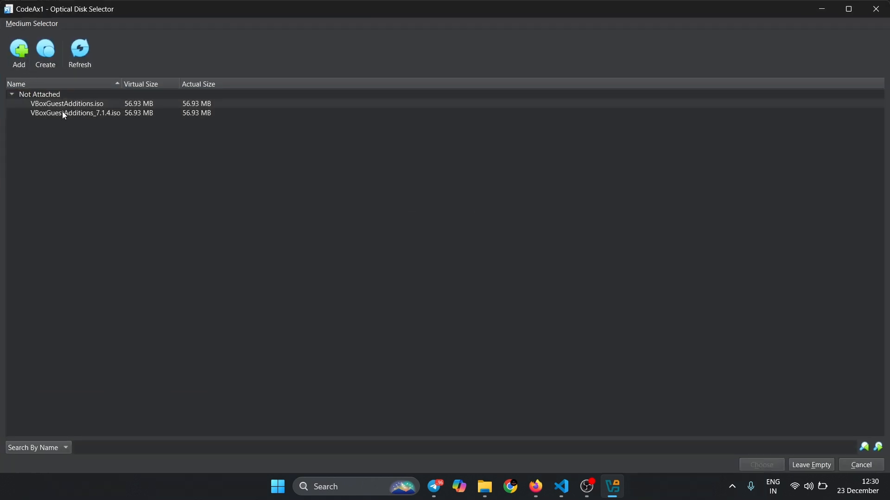
click(85, 114)
right_click(85, 114)
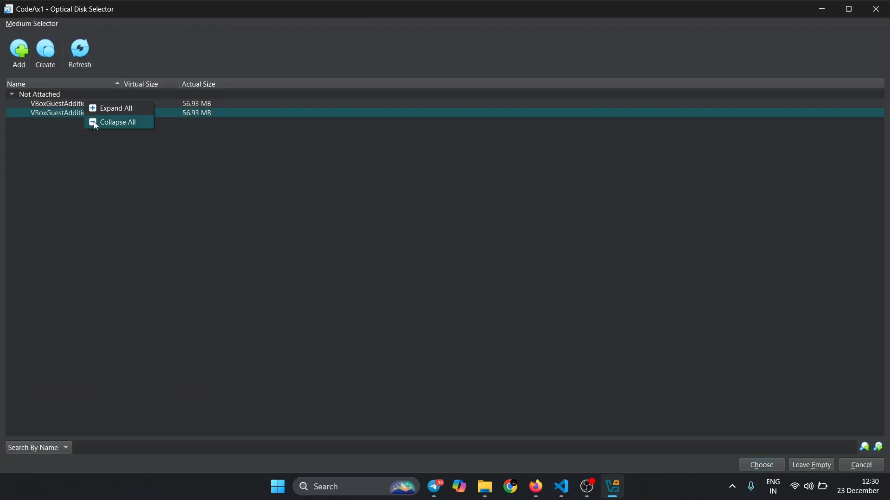
click(52, 118)
click(15, 68)
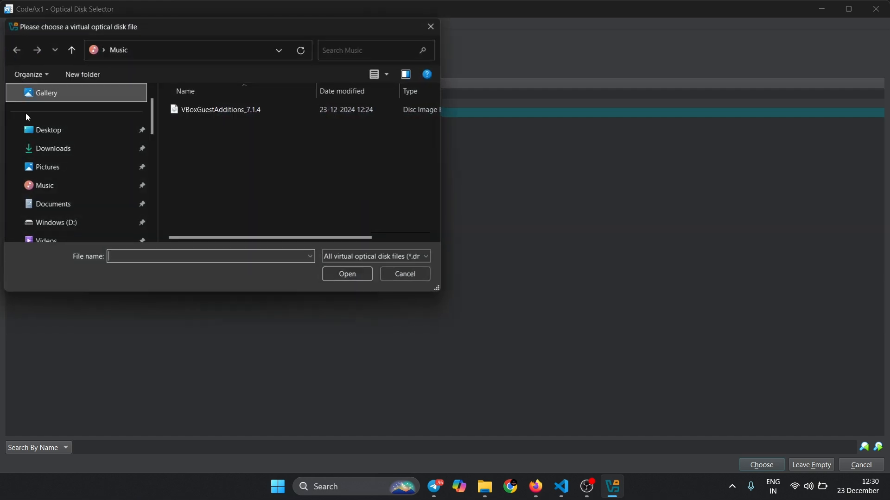
double_click(189, 113)
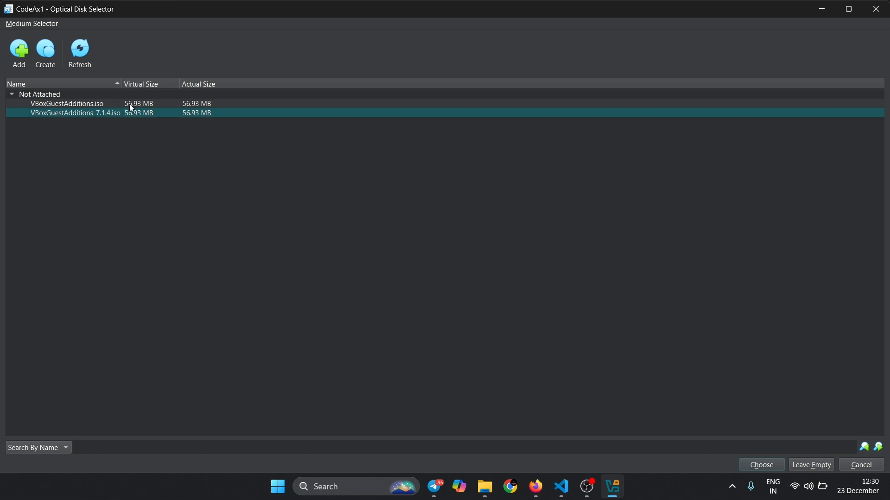
click(73, 57)
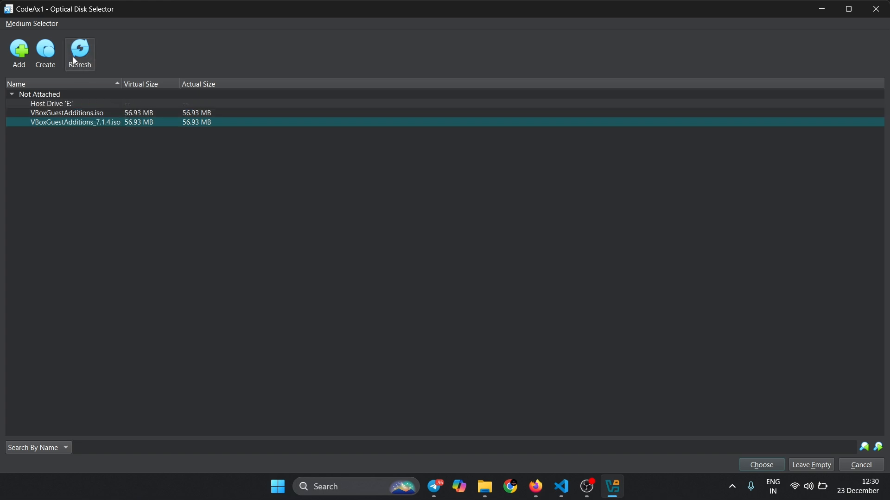
click(62, 107)
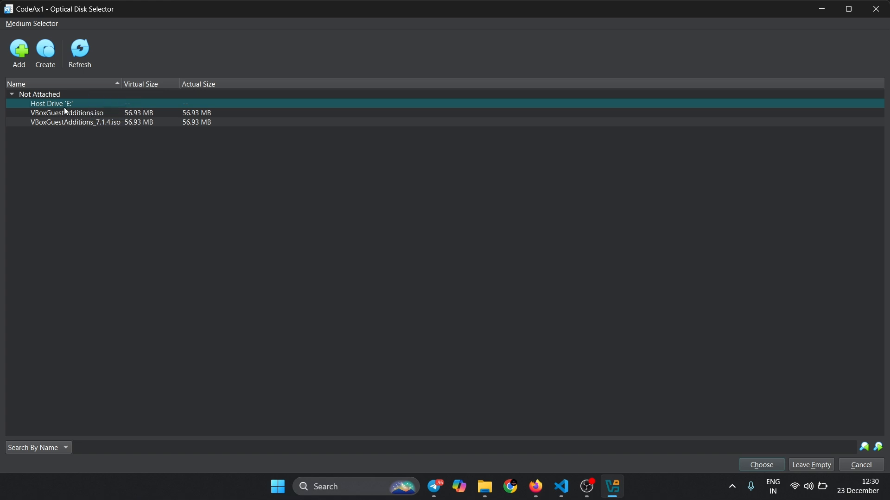
click(884, 14)
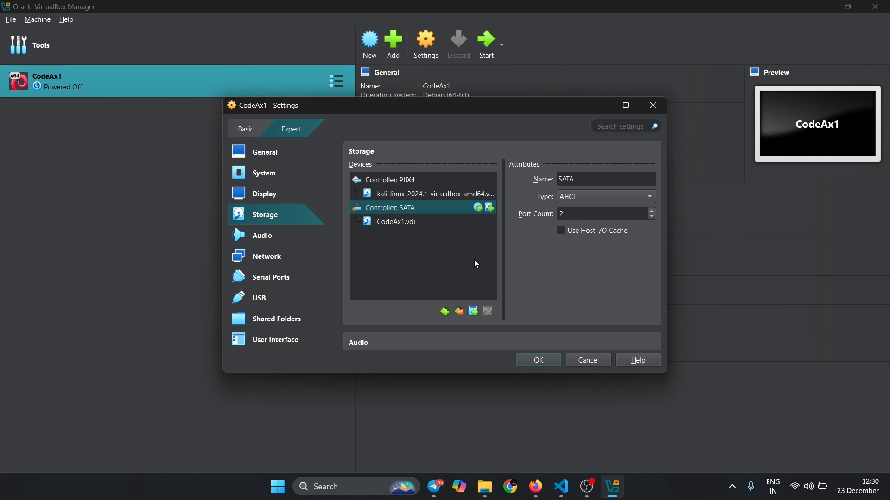
- Attach VBoxGuestAdditions.iso to the SATA controller as an optical disk and save the CodeAx1 settings
click(475, 312)
click(489, 319)
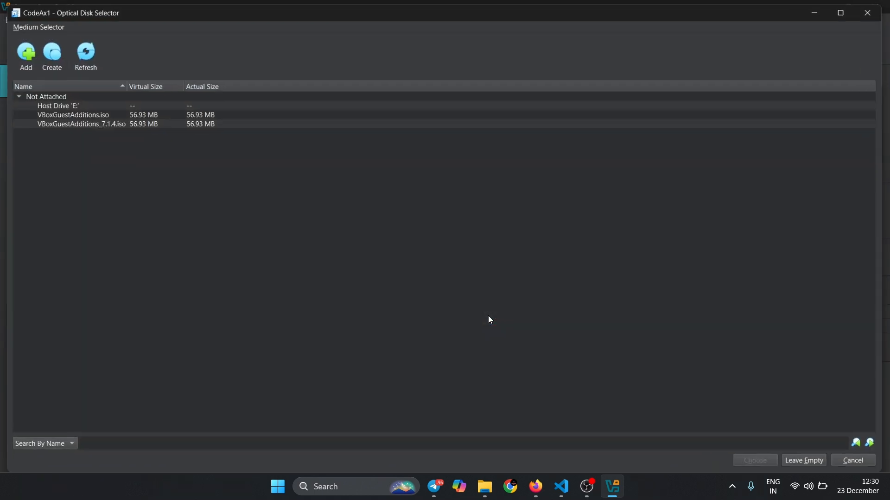
double_click(83, 113)
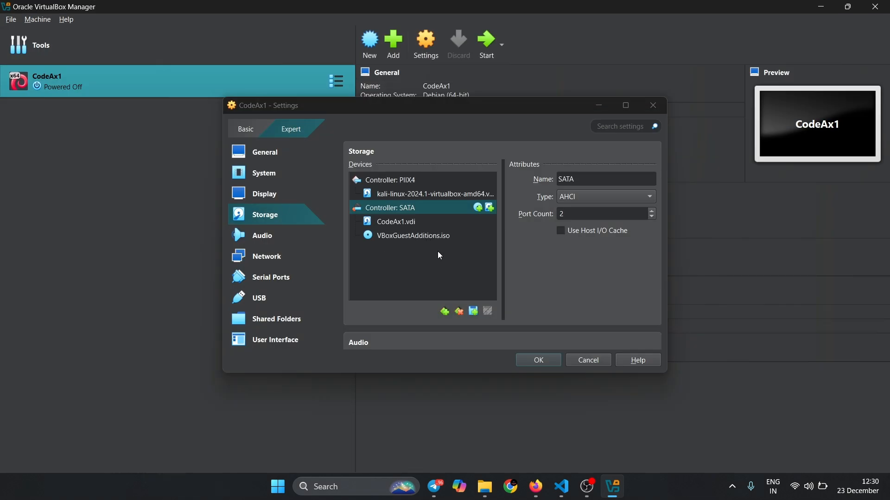
click(544, 360)
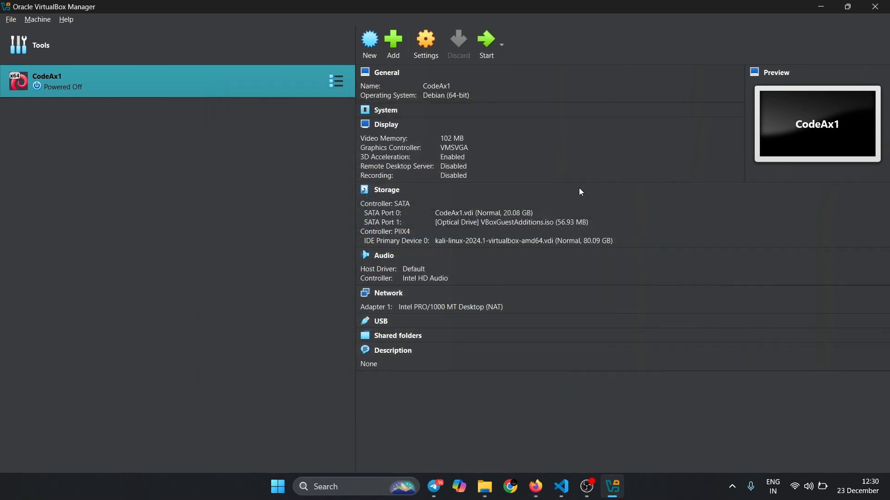
- Start the CodeAx1 virtual machine and expand the mouse integration and auto capture keyboard notifications
click(487, 41)
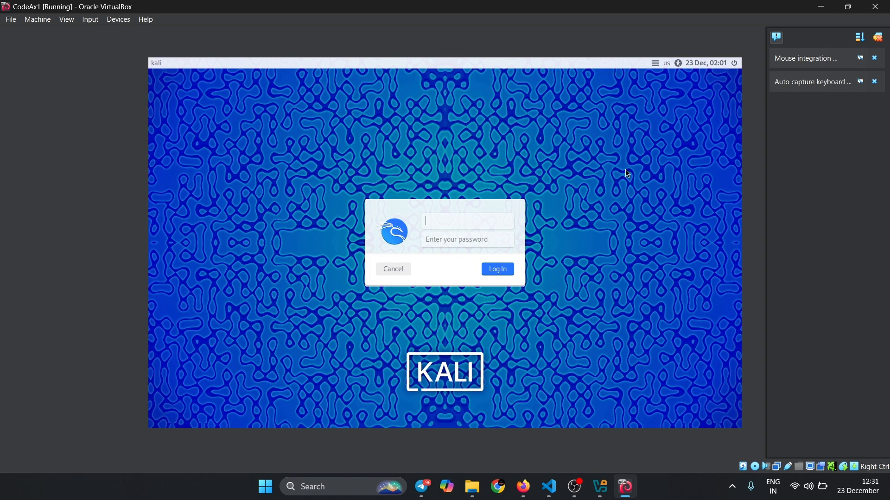
click(813, 65)
click(800, 181)
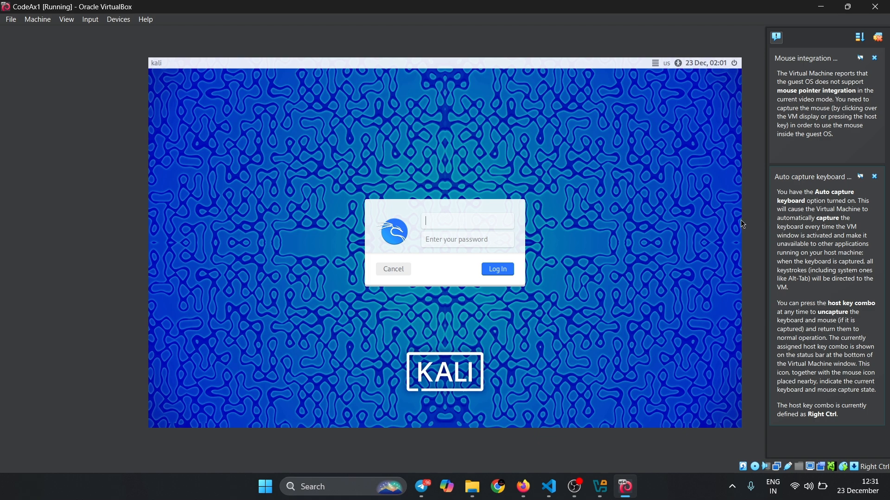
- Log in to Kali with the account username and password, and dismiss all virtual machine notifications
key(Tab)
key(Return)
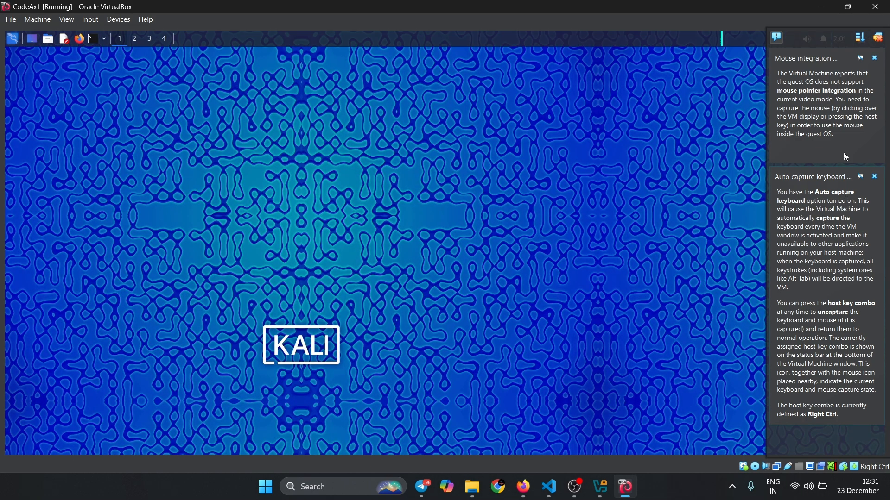
click(878, 39)
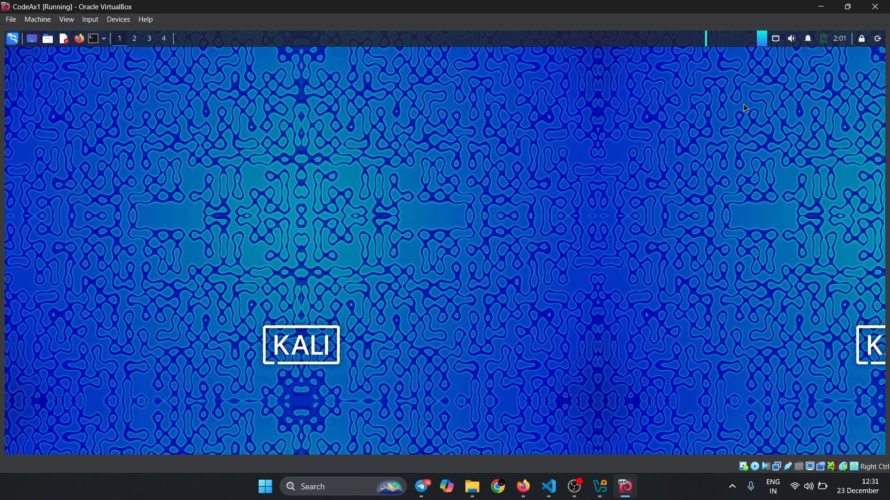
- Open a terminal on the Kali desktop and check the Shared Clipboard and Drag and Drop modes of the running machine
key(ctrl+alt+t)
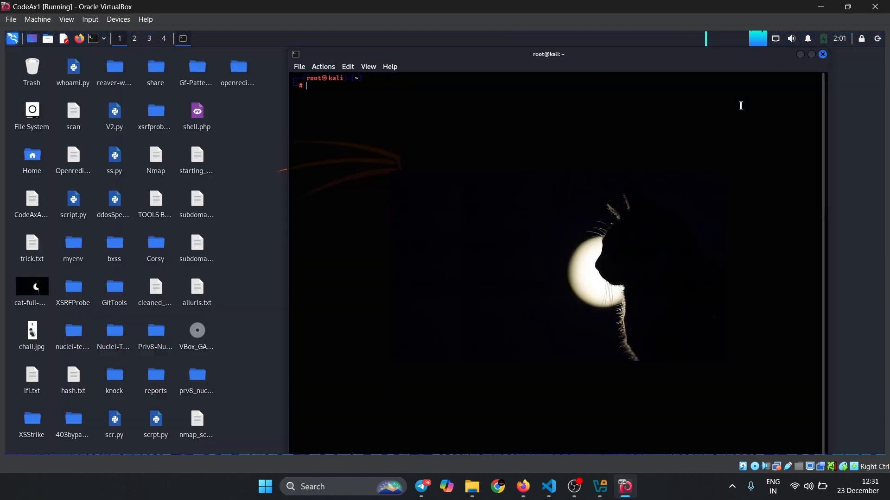
drag(760, 58, 702, 105)
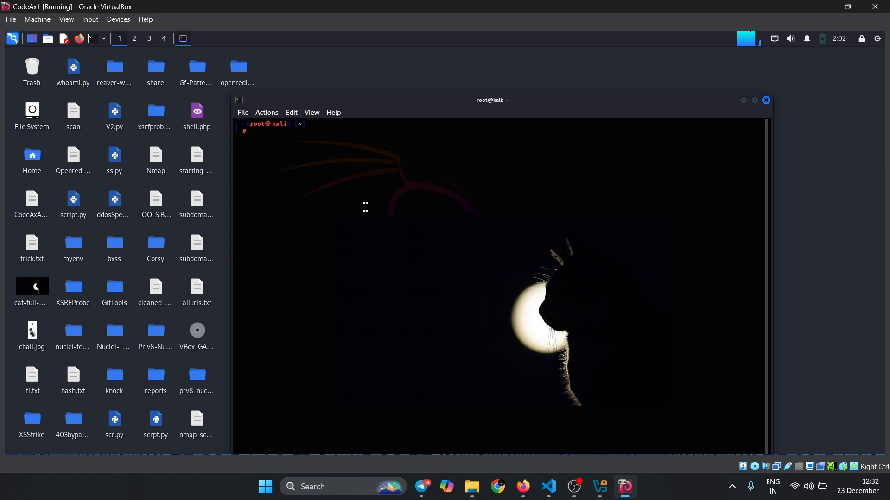
click(113, 21)
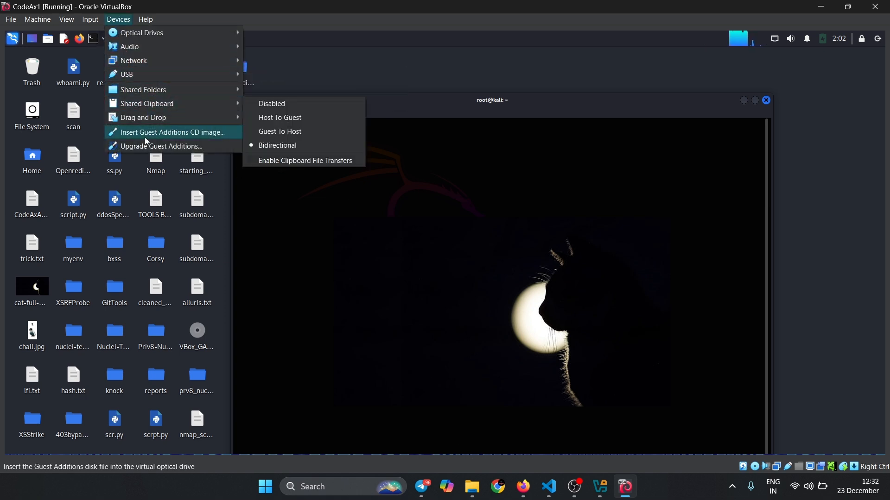
mouse_move(176, 120)
click(389, 225)
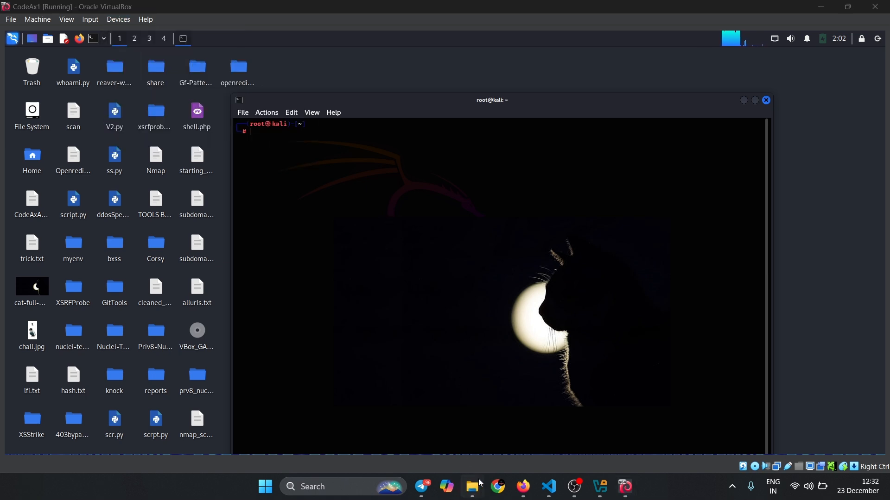
- Switch to File Explorer and copy the file name VBoxGuestAdditions_7.1.4 in the Music folder without renaming the file
mouse_move(477, 475)
click(451, 432)
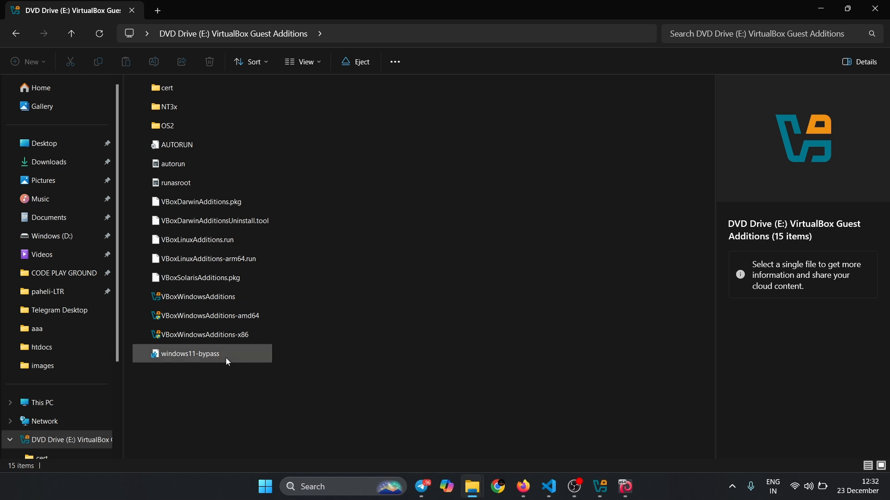
click(226, 357)
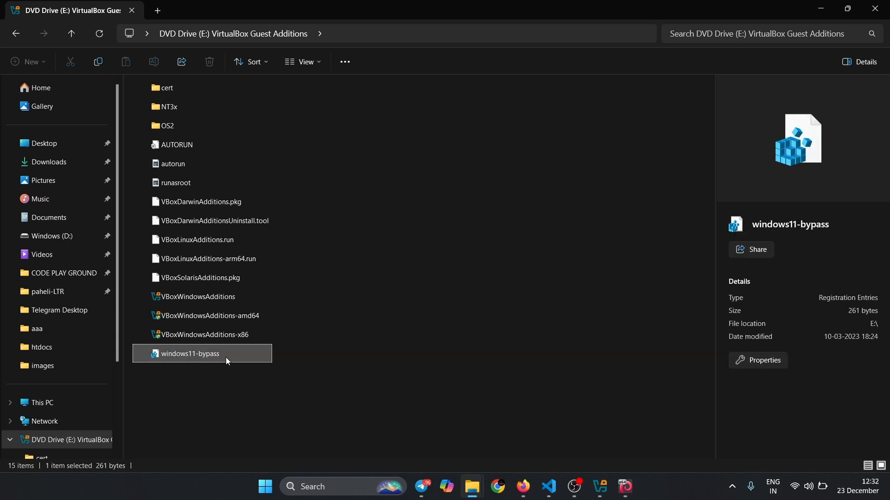
click(254, 412)
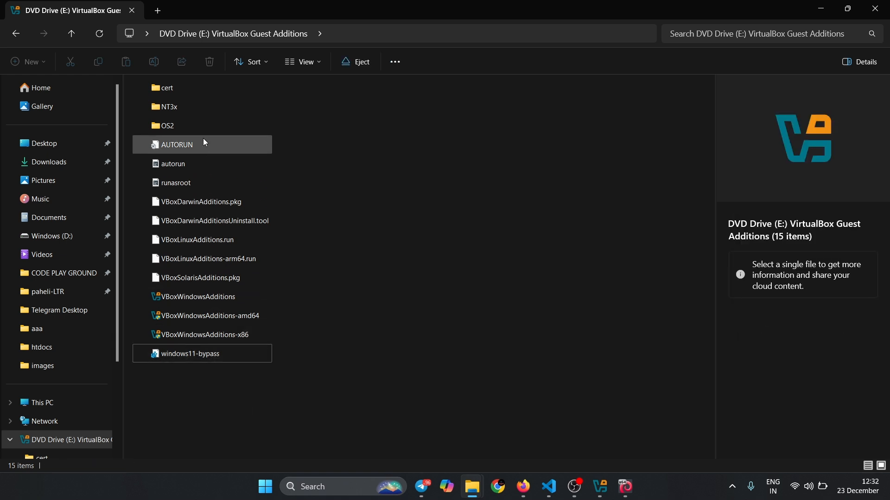
click(55, 202)
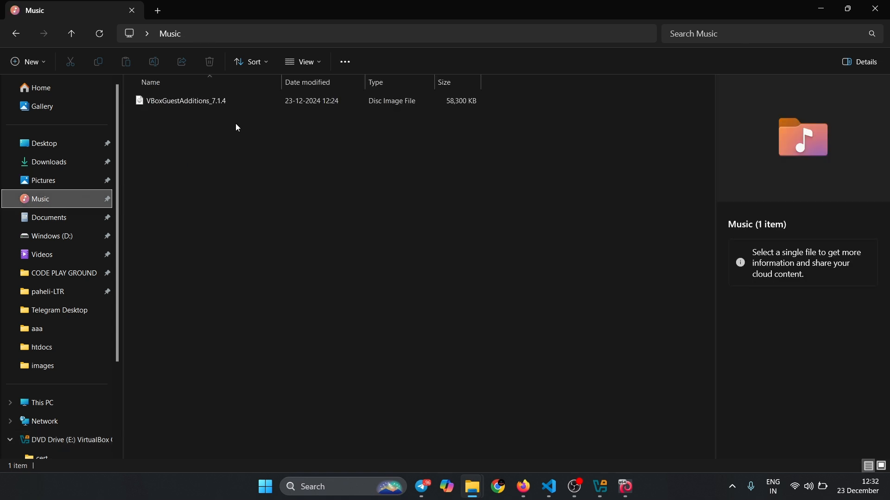
click(254, 97)
key(F2)
key(ctrl+c)
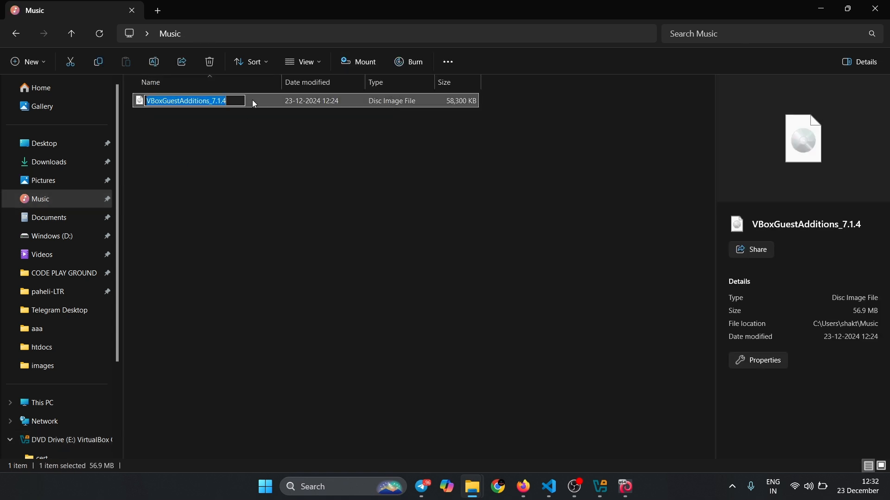
key(Return)
click(252, 179)
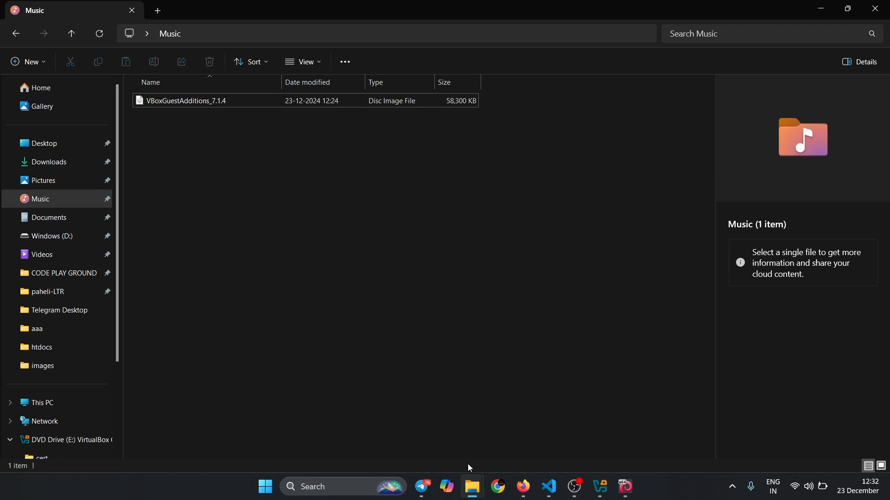
- Switch back to the Kali virtual machine, paste the copied file name into the terminal, and close the terminal
click(527, 496)
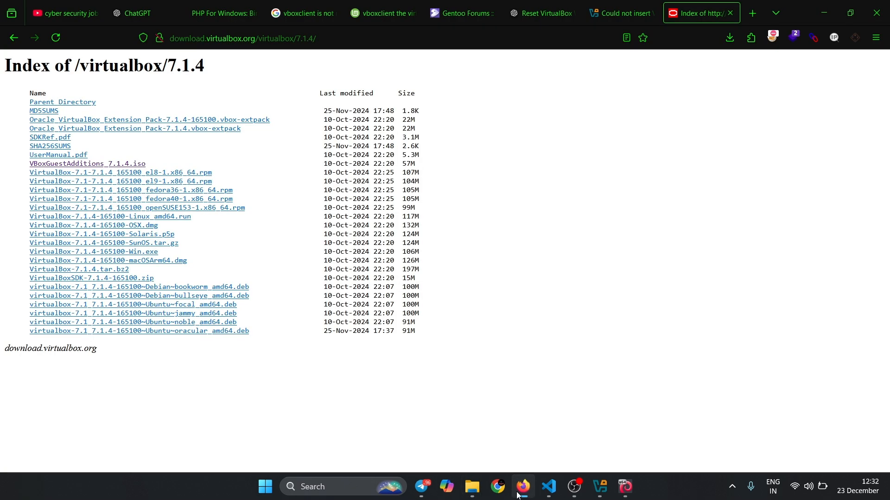
click(605, 490)
click(625, 487)
right_click(423, 226)
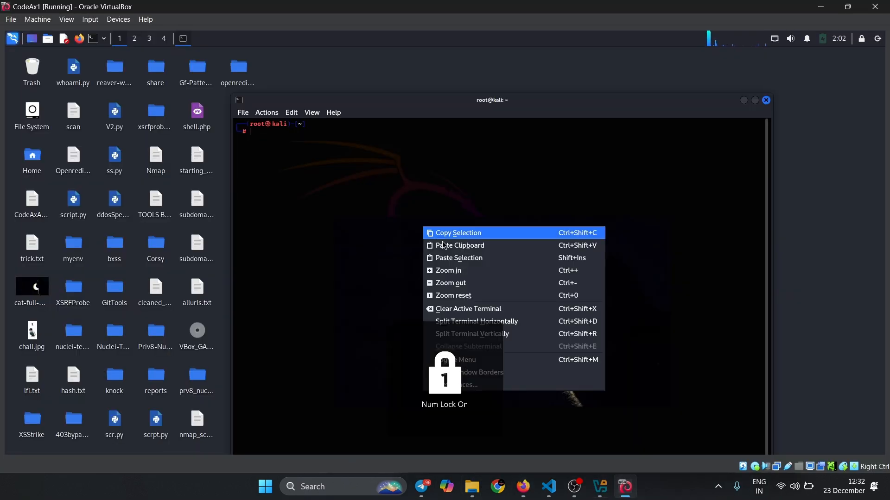
click(446, 246)
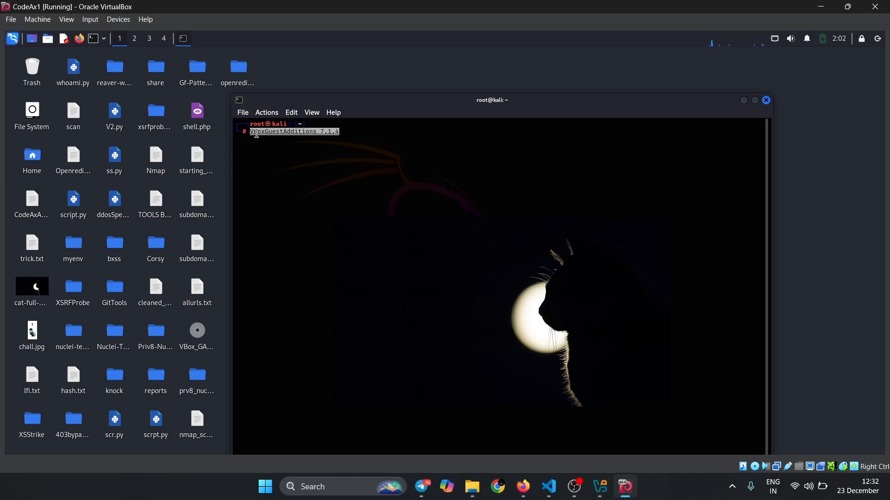
drag(256, 133, 356, 131)
click(356, 131)
click(767, 100)
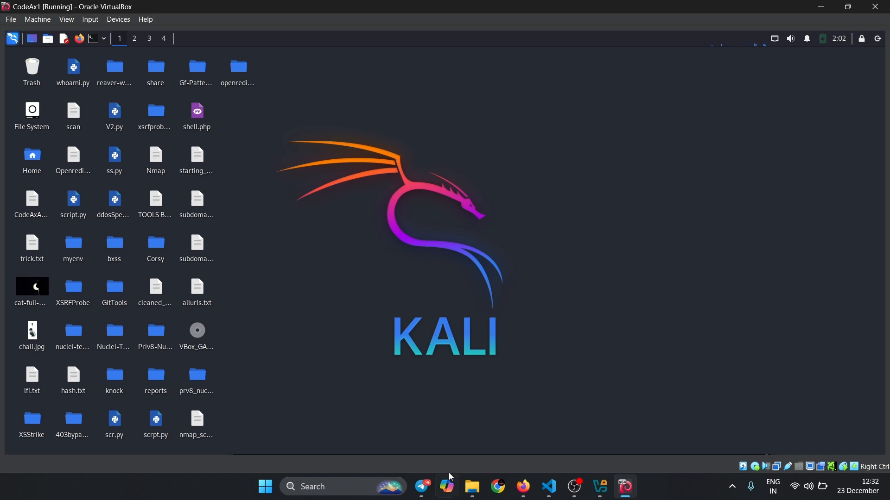
- Switch to File Explorer, shrink its window beside the Kali desktop, and transfer websies from Downloads onto that desktop
mouse_move(469, 488)
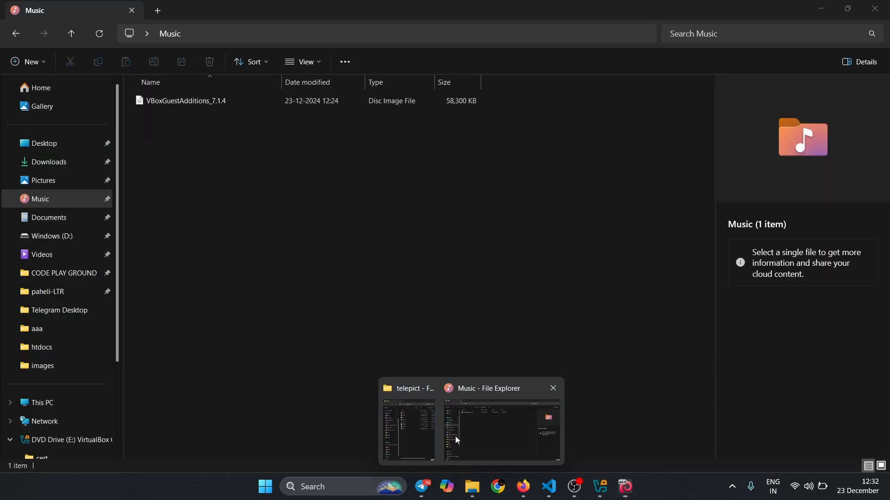
click(455, 436)
drag(646, 10, 714, 85)
click(566, 238)
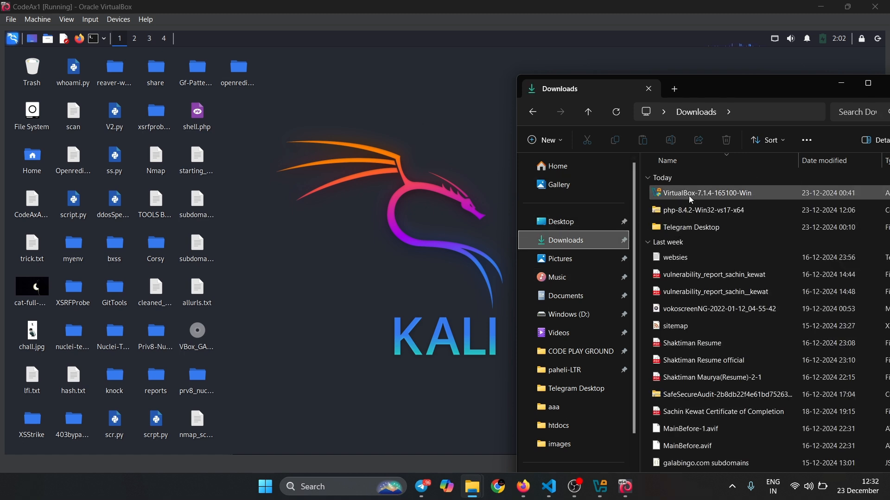
click(703, 256)
drag(680, 262, 392, 262)
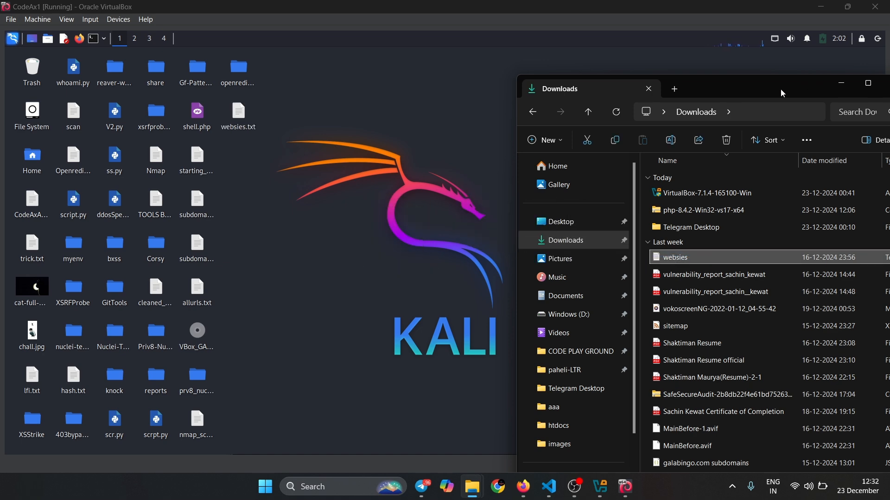
- Minimize the File Explorer window and select websies.txt on the Kali desktop
drag(783, 92, 631, 102)
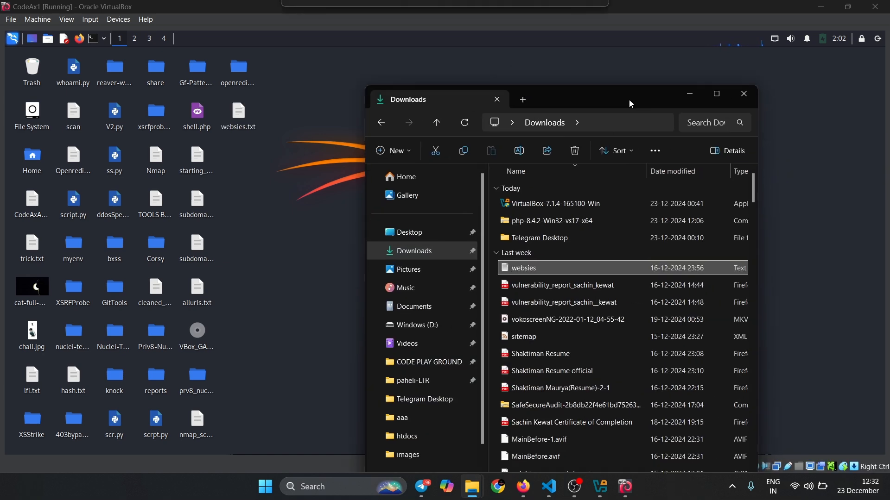
click(687, 100)
drag(230, 151, 247, 134)
- Switch to VirtualBox Manager and inspect VBoxGuestAdditions.iso in CodeAx1's storage settings
click(600, 487)
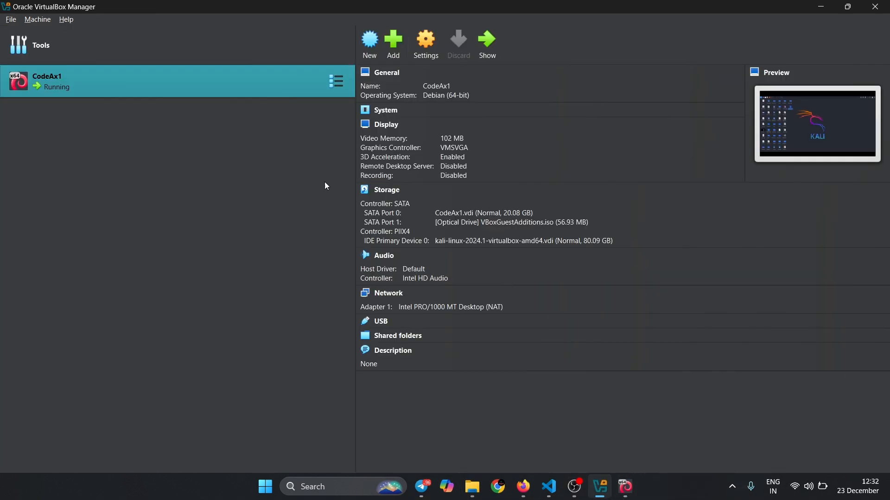
click(427, 52)
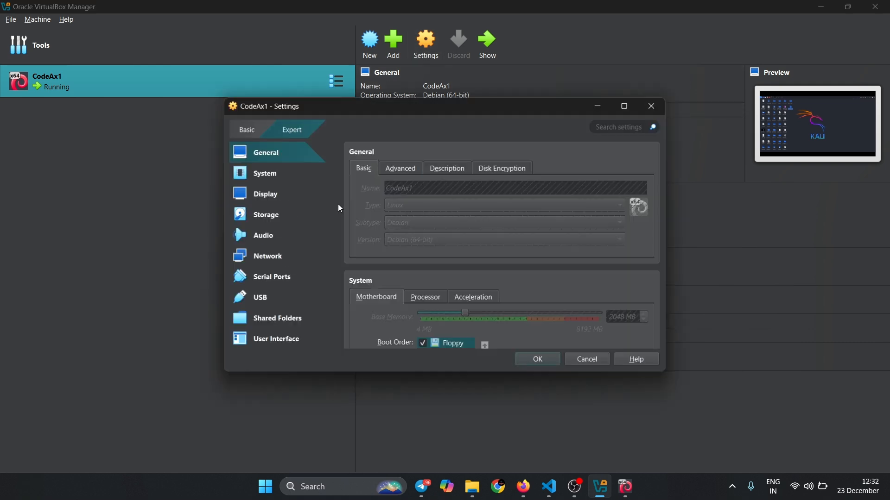
click(263, 218)
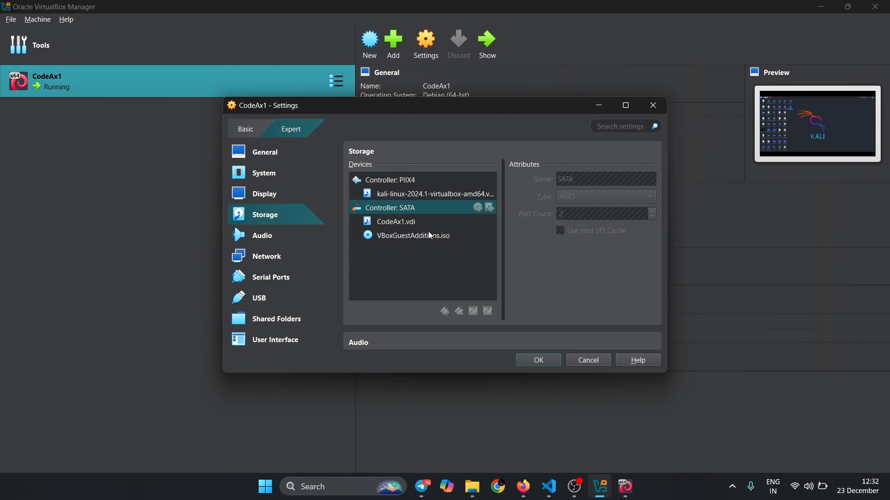
click(430, 236)
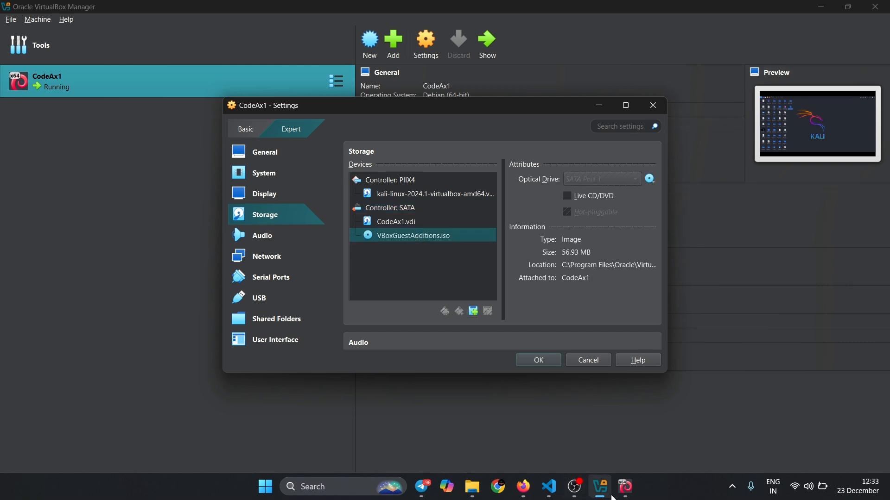
- Return to the running CodeAx1 window and close it, powering off the virtual machine
click(624, 488)
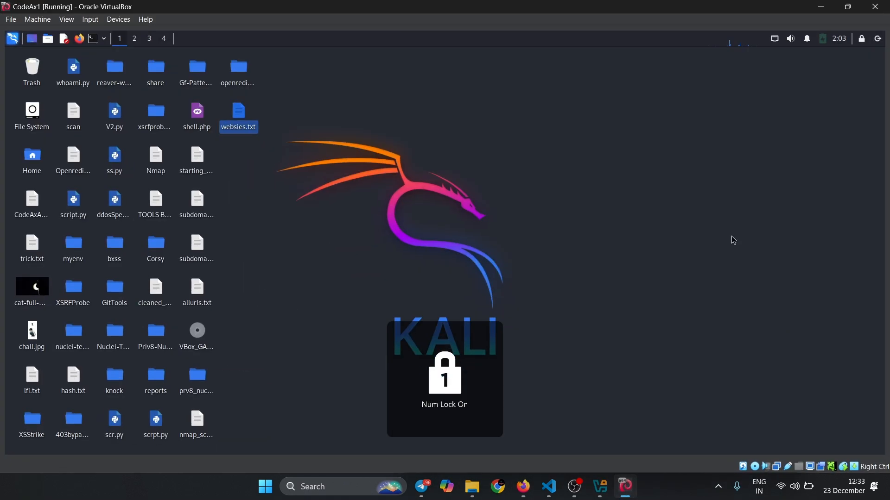
click(875, 6)
click(395, 274)
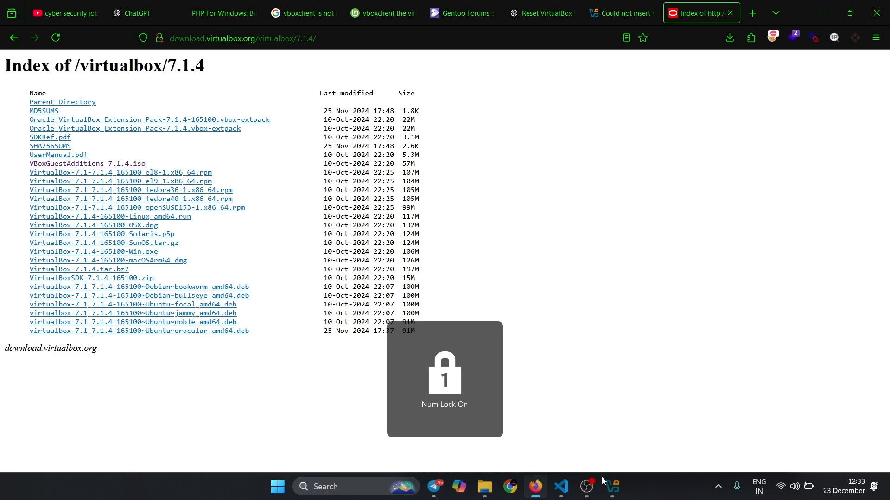
- Switch to VirtualBox Manager, request removal of CodeAx1's VBoxGuestAdditions.iso optical drive, and cancel the removal
click(612, 486)
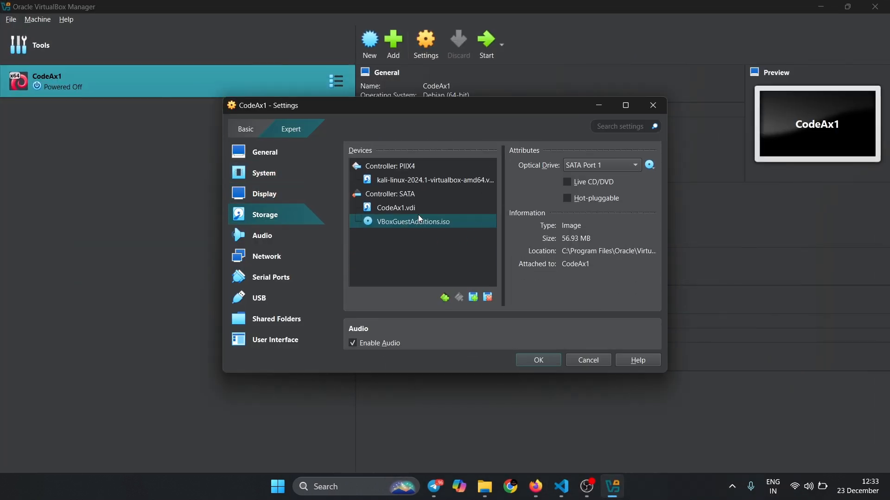
click(489, 298)
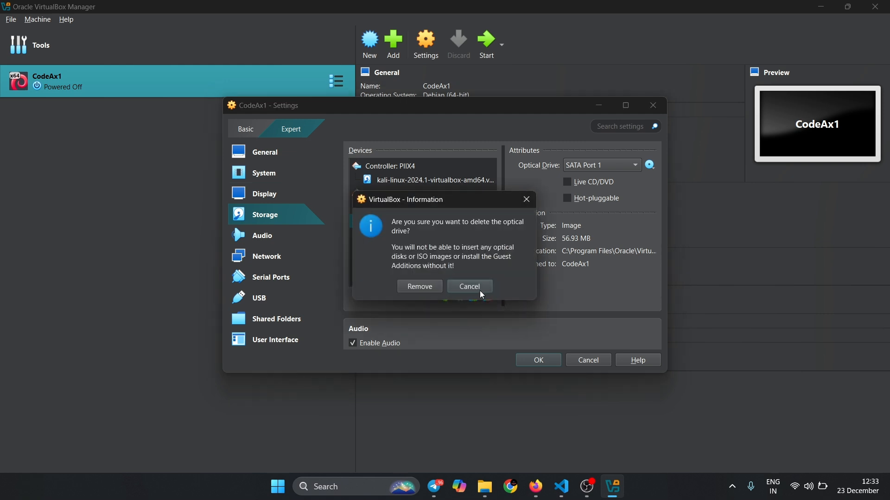
click(477, 290)
- Open the optical disk selector for a new CodeAx1 optical drive and browse to the Music folder for an ISO
click(470, 301)
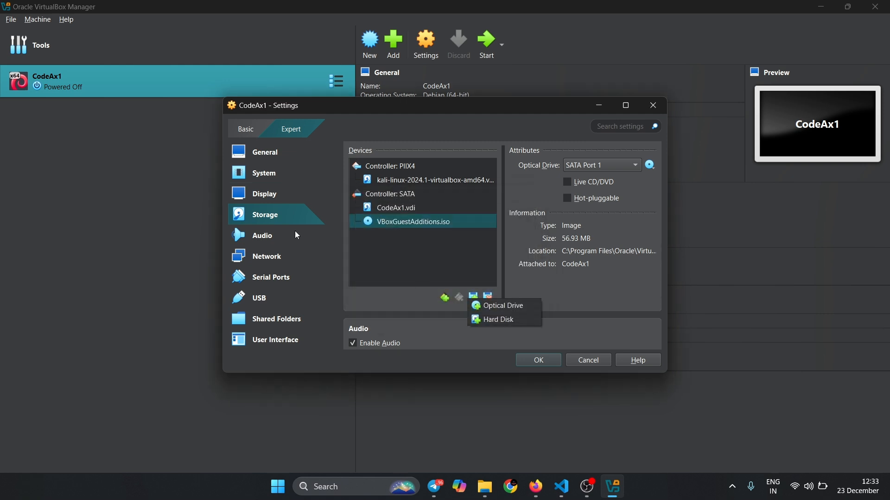
click(492, 306)
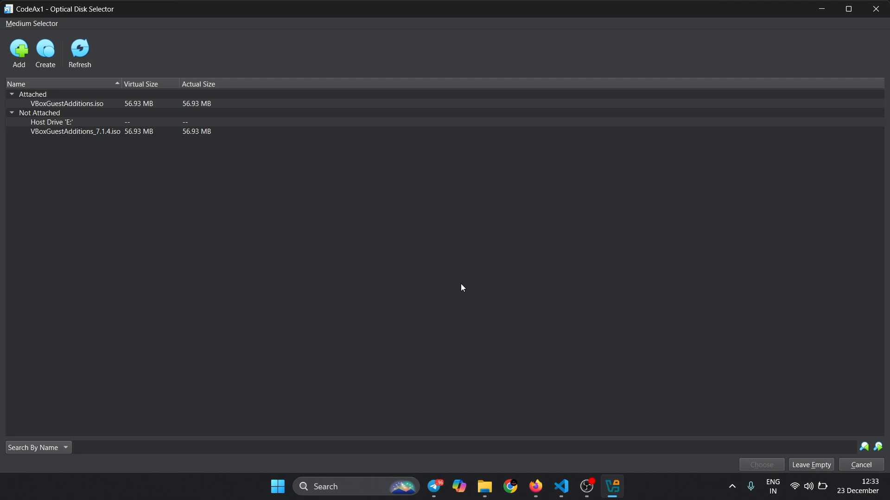
click(53, 120)
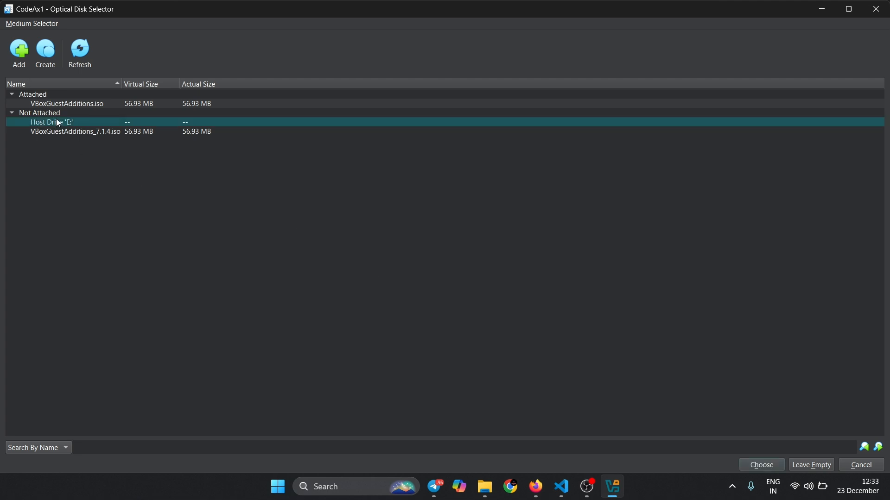
click(26, 56)
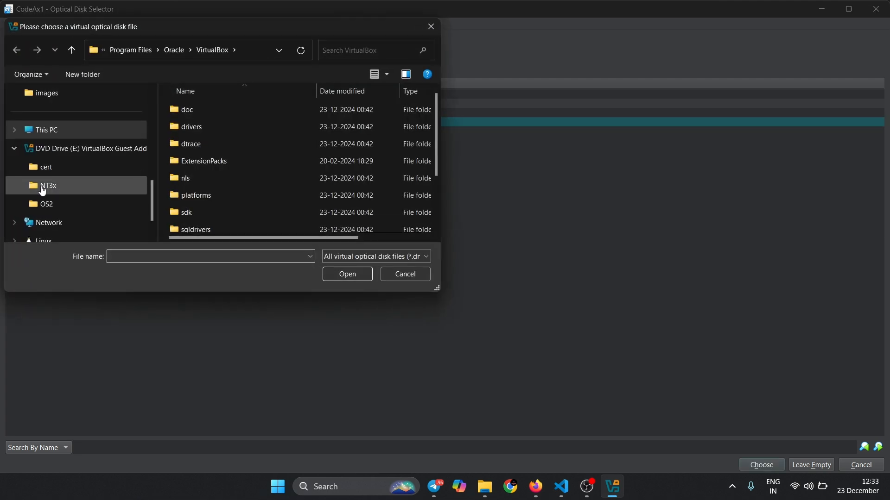
scroll(43, 167, up, 5)
click(53, 175)
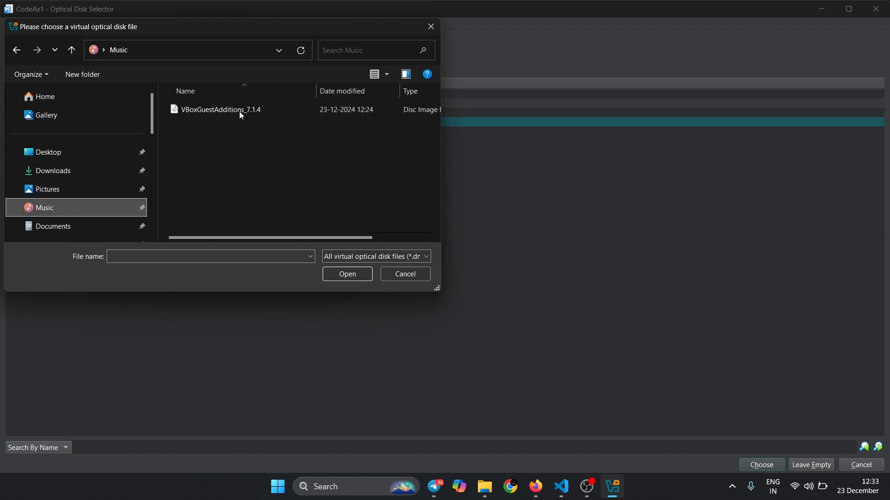
- Widen the file chooser to inspect VBoxGuestAdditions_7.1.4, leave both selectors without adding a disk, and accept CodeAx1's settings
drag(441, 124, 596, 124)
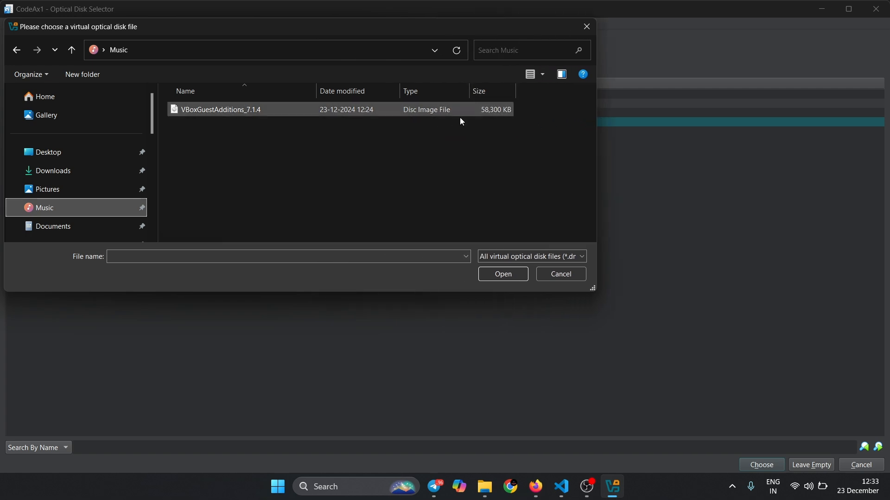
click(587, 26)
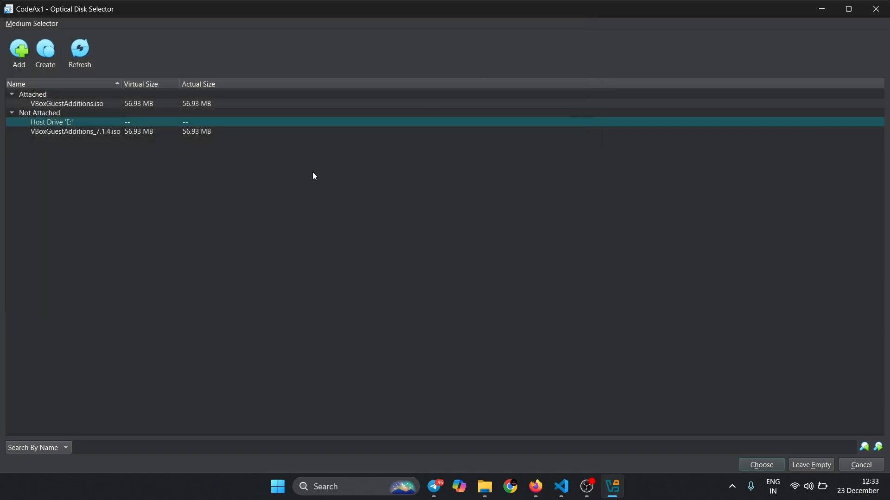
click(864, 13)
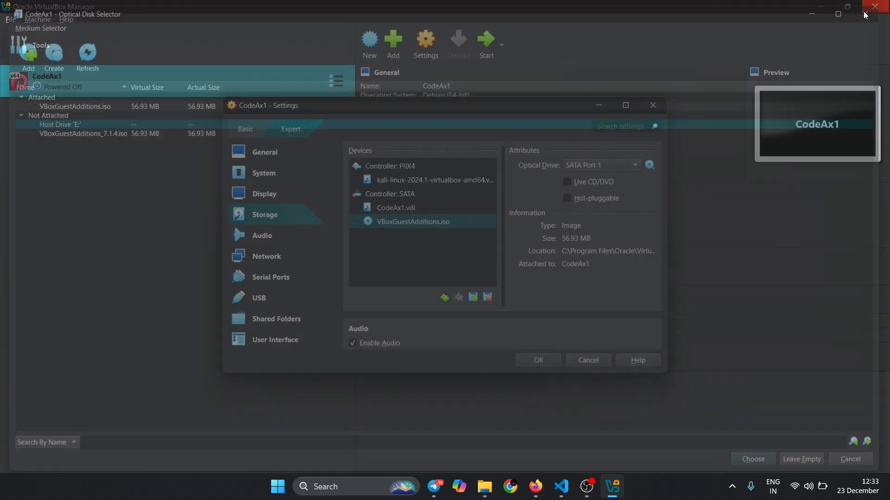
click(544, 358)
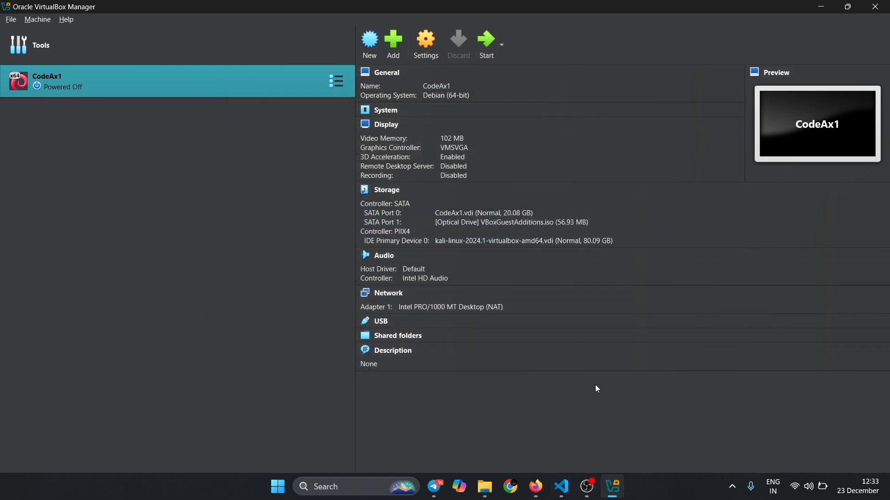
- Switch to Firefox and open safesecureaudit.com in a new tab
click(536, 487)
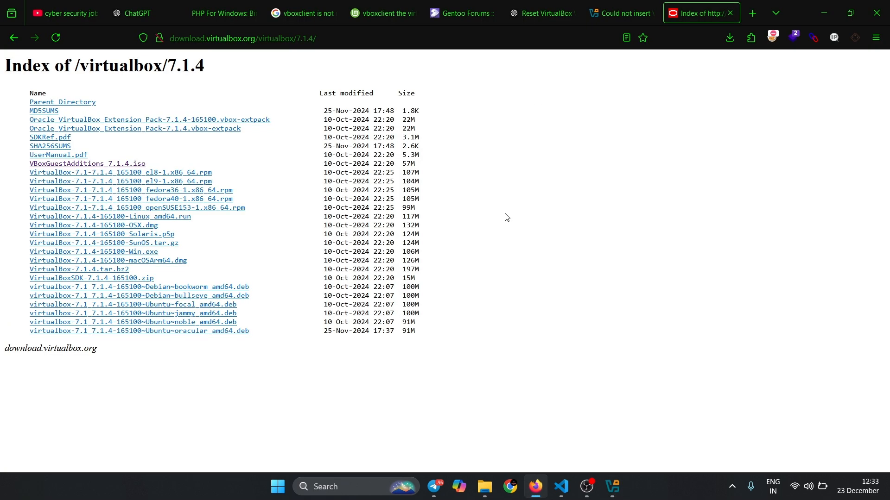
click(750, 13)
text(safesecureaudit.com/)
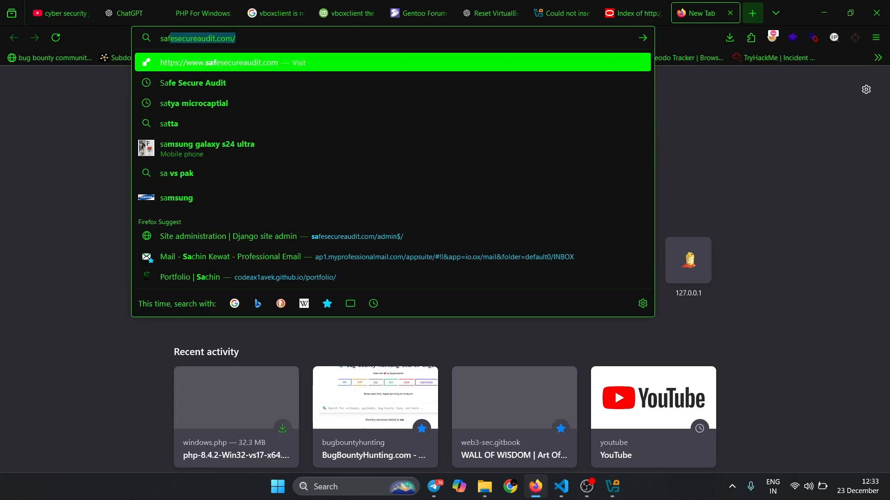
key(Return)
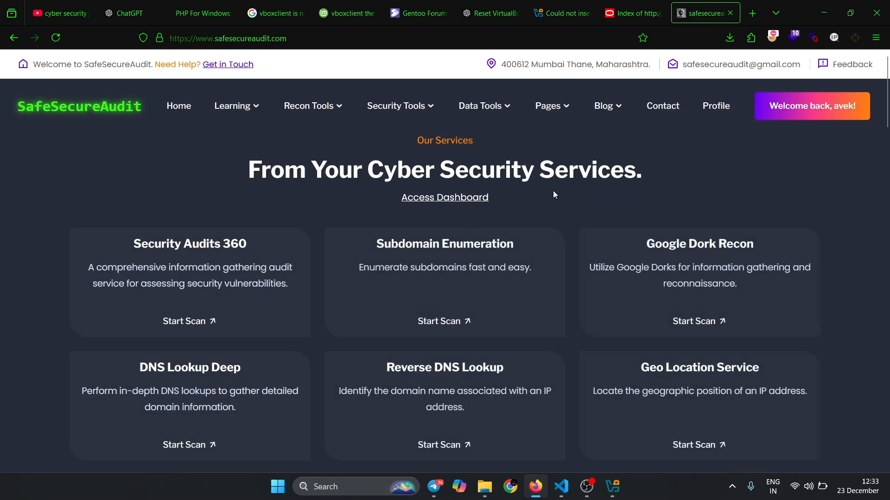
- Browse the SafeSecureAudit service cards and open the SSL Checker
scroll(520, 173, down, 5)
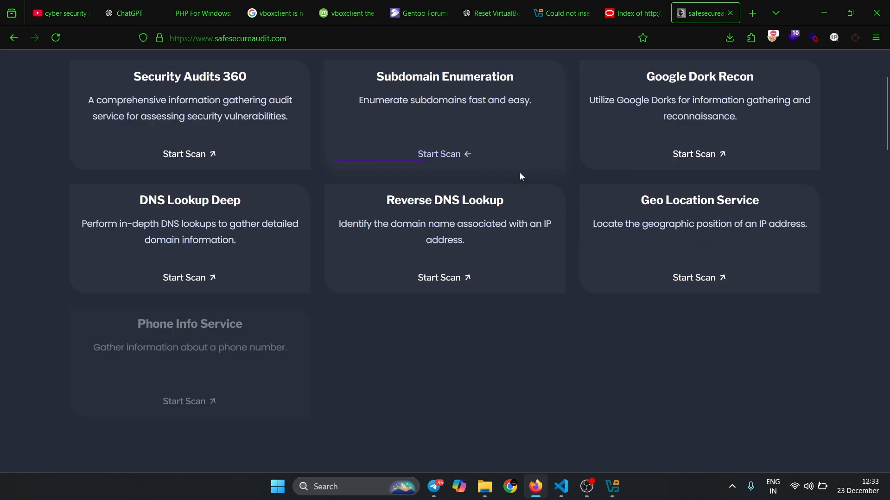
scroll(520, 176, down, 4)
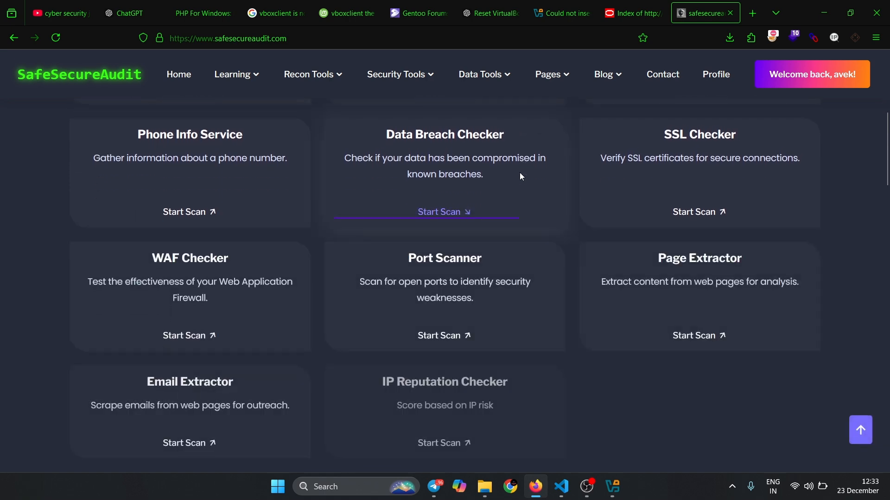
scroll(520, 176, up, 2)
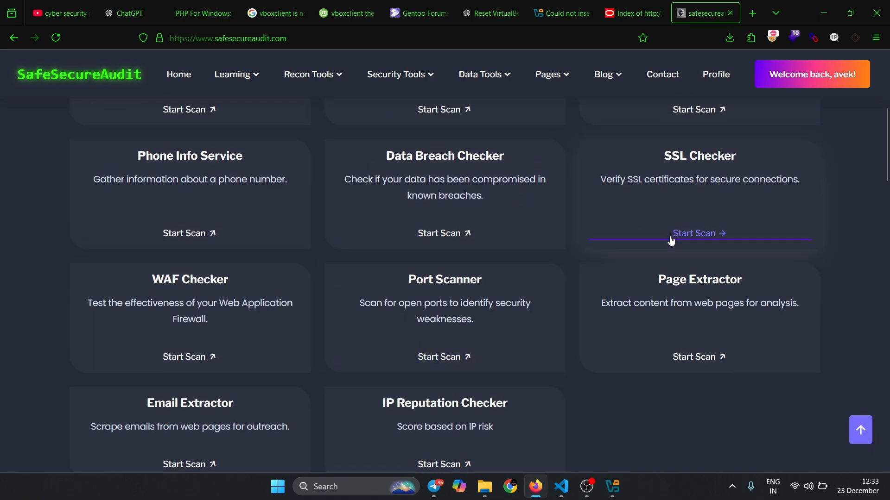
click(685, 234)
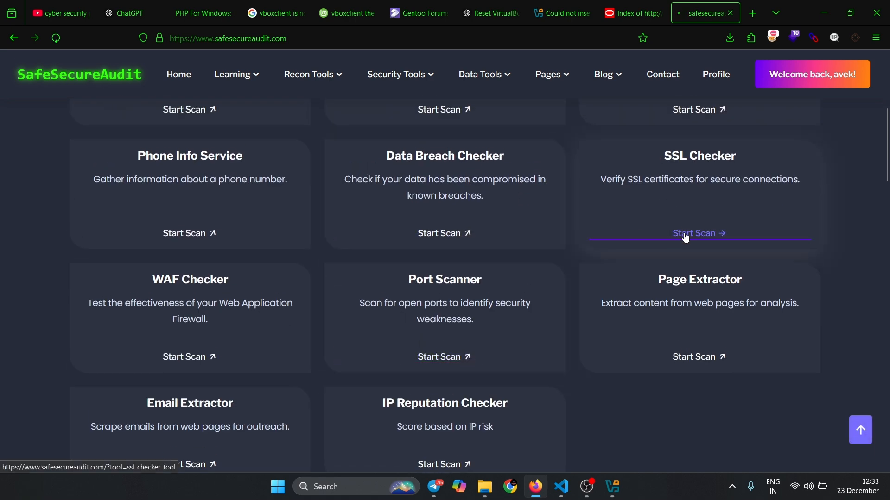
- Check the SSL certificate of safesecureaudit.com and review the score and description in the scan results
click(255, 248)
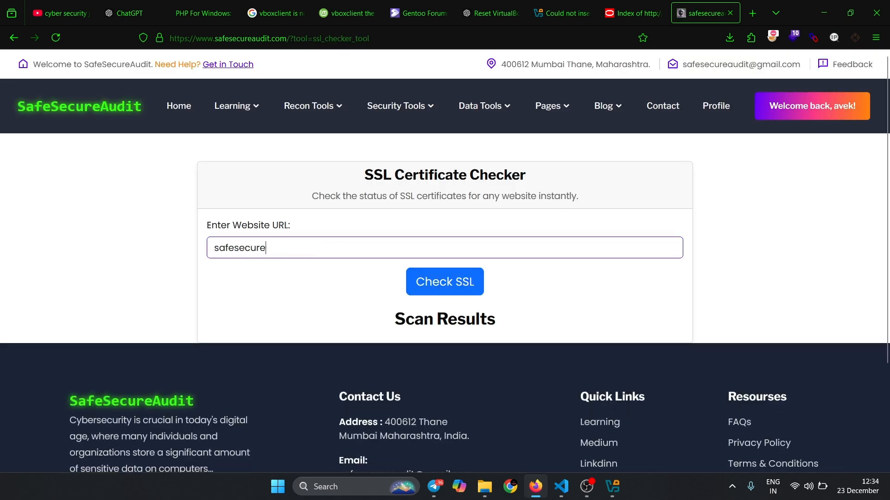
key(Return)
scroll(164, 392, down, 4)
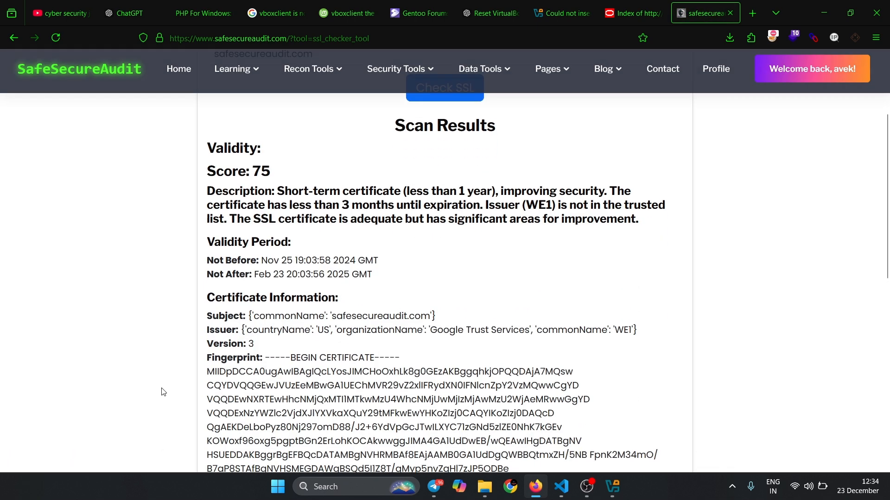
drag(270, 204, 533, 191)
click(534, 194)
scroll(534, 193, up, 5)
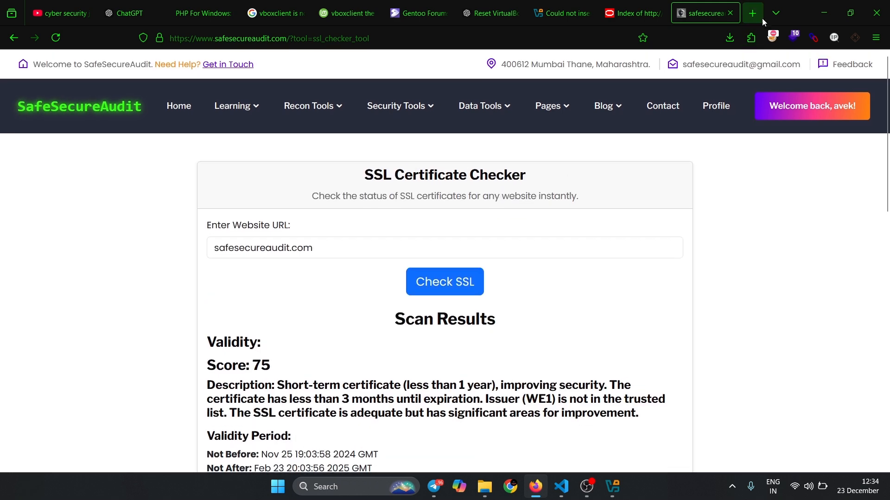
- Open allinonebundles.news in a new browser tab
click(752, 13)
text(allinonebundles.news/)
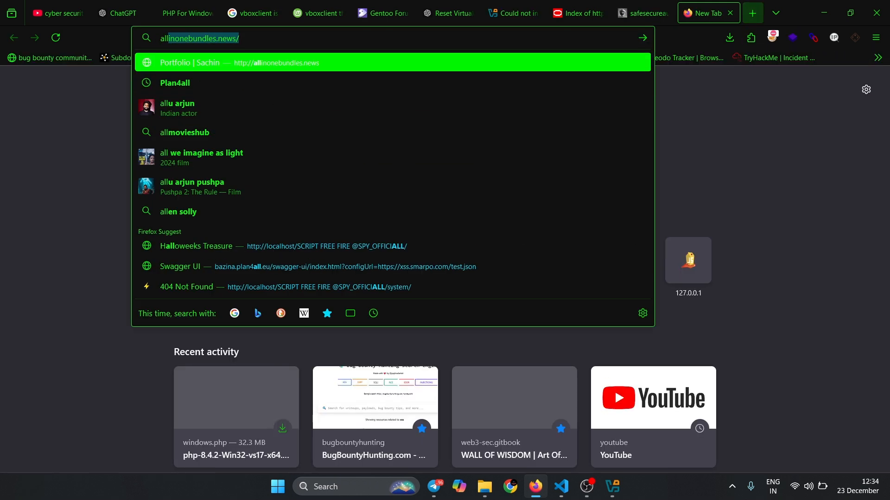
key(Return)
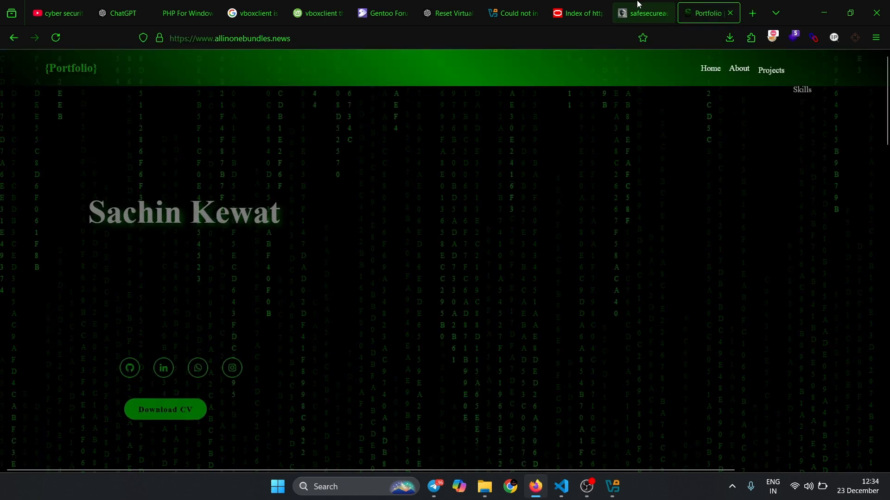
- Return to the SSL Certificate Checker, check inonebundles.news/, and review the scan results
click(637, 4)
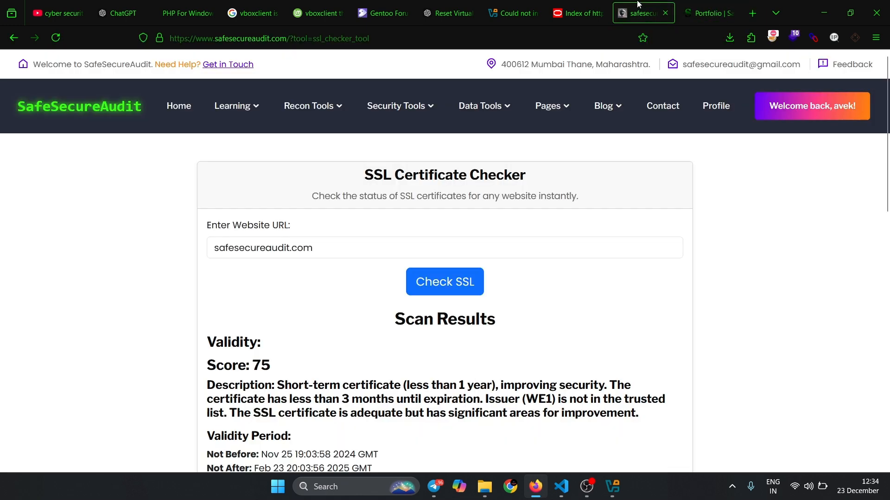
triple_click(321, 249)
text(inonebundles.news)
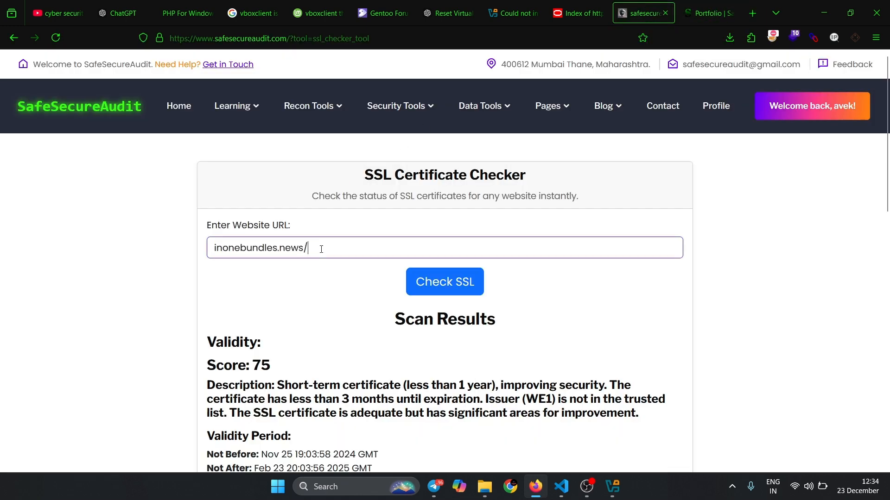
key(Return)
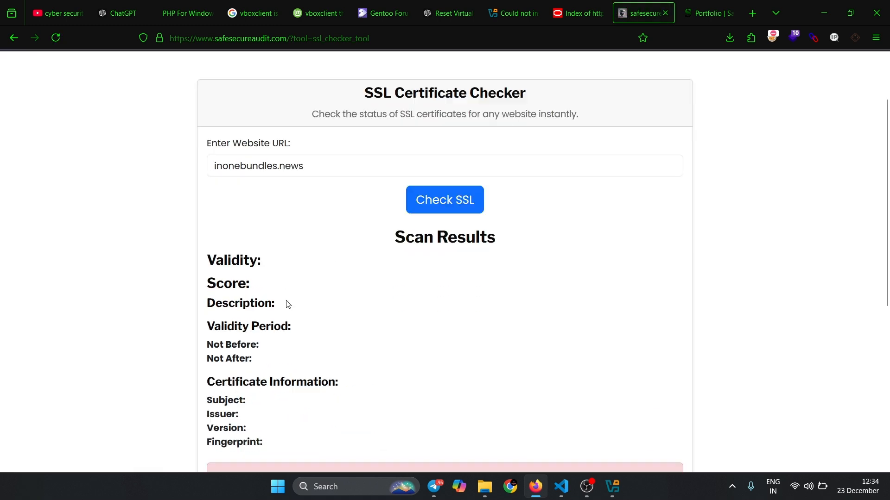
scroll(286, 301, down, 5)
drag(211, 396, 400, 368)
click(399, 369)
scroll(400, 369, up, 5)
click(213, 252)
text(https://)
key(Return)
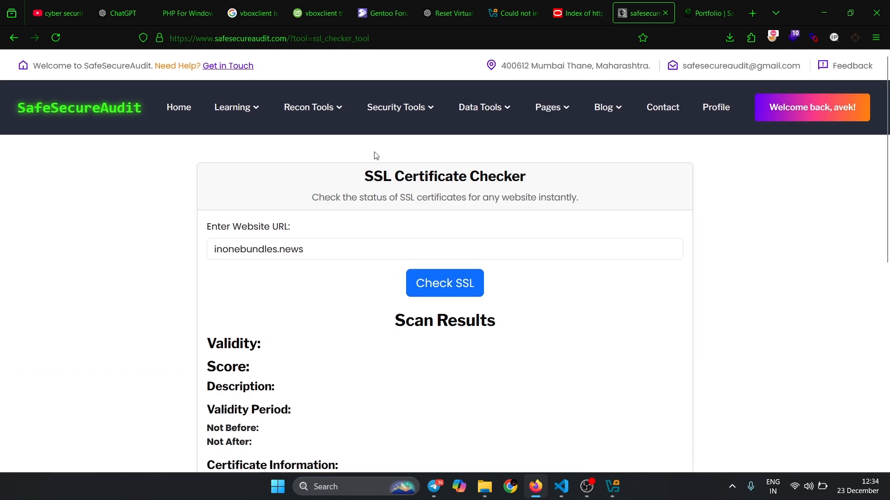
- Open the Port Scanner tool, scan inonebundles.news for open ports, and review the results
mouse_move(394, 96)
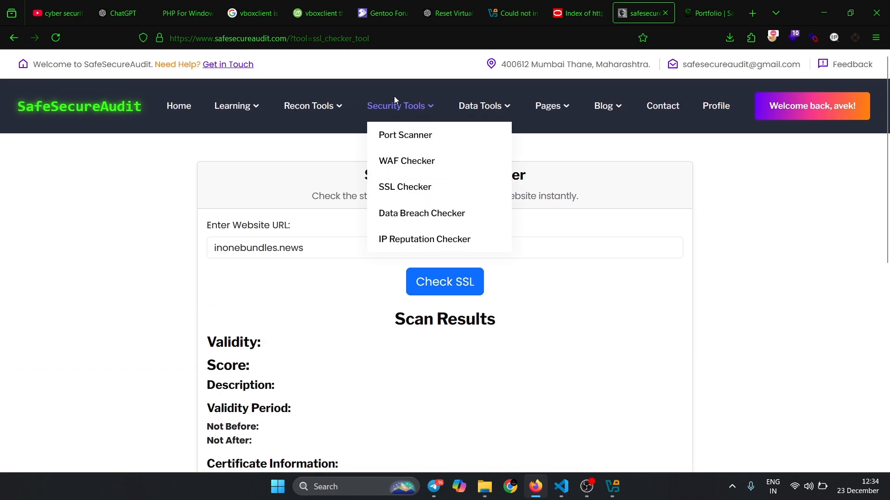
click(400, 140)
click(269, 248)
text(inonebundles.news/)
key(Return)
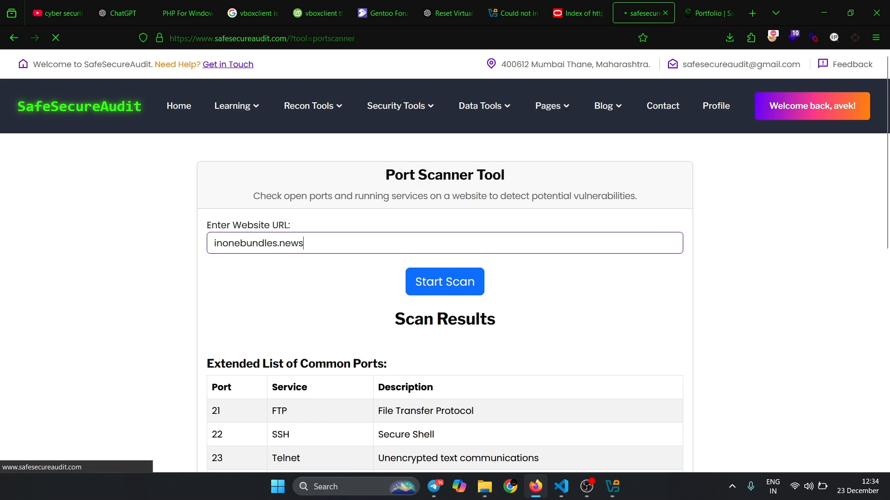
scroll(258, 287, down, 4)
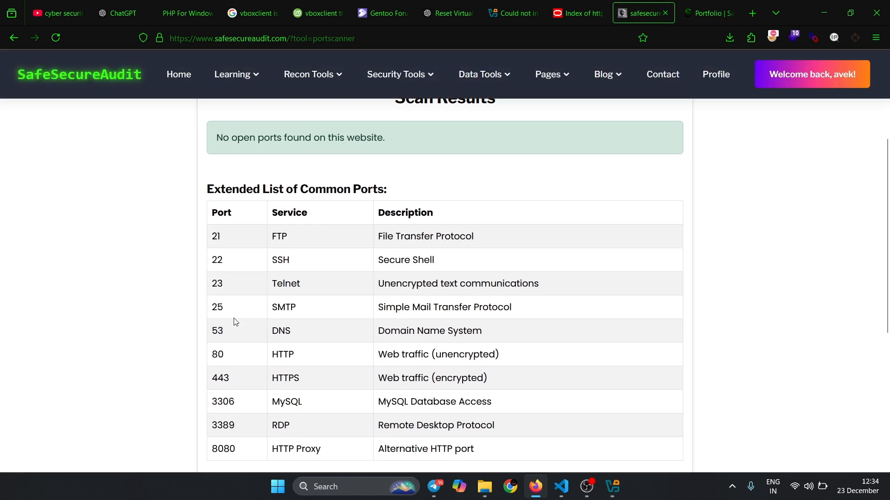
scroll(250, 159, up, 1)
scroll(256, 161, up, 3)
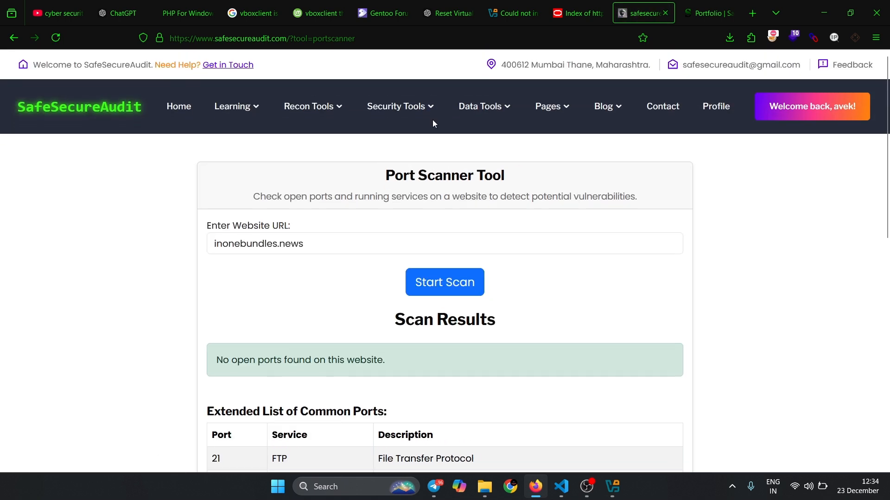
mouse_move(418, 108)
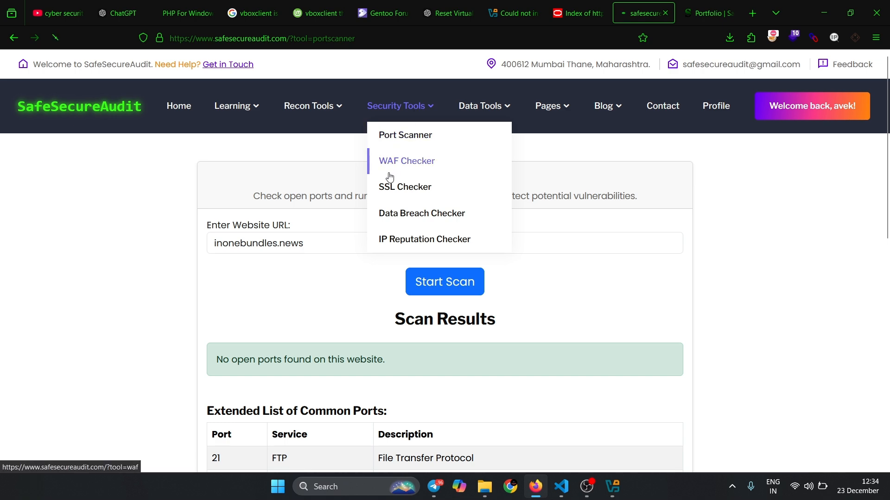
click(389, 177)
click(324, 290)
text(inonebundles.news)
key(Return)
scroll(357, 298, down, 5)
scroll(358, 302, up, 5)
scroll(358, 302, down, 1)
- Open Subdomain Enumeration, scan the domain inonebundles.news, and review the results
mouse_move(323, 114)
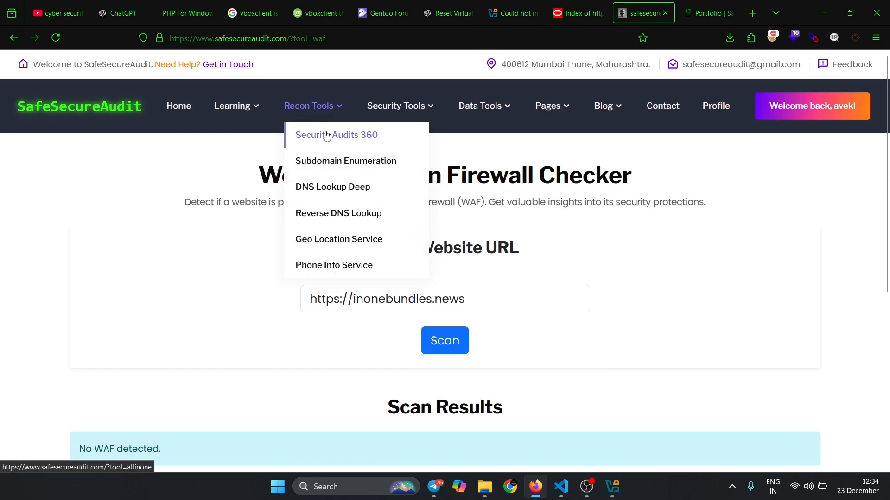
click(334, 305)
text(inonebundles.news/)
key(Return)
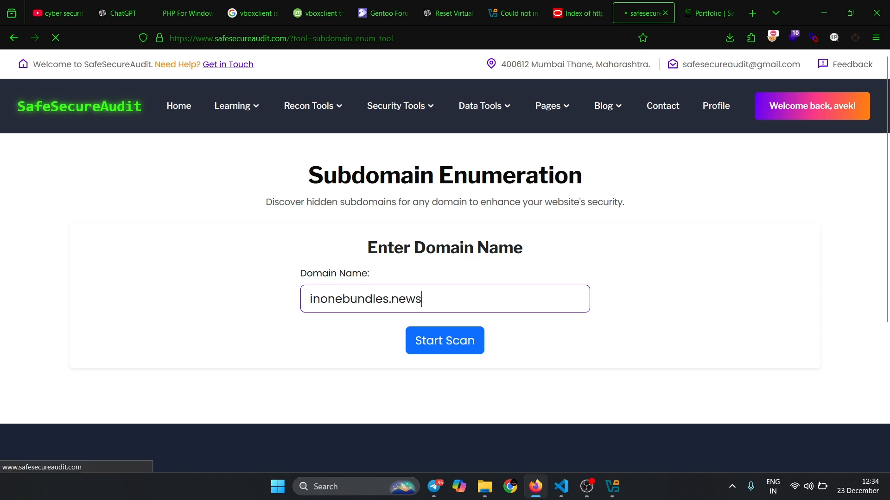
scroll(418, 219, down, 5)
scroll(417, 220, up, 2)
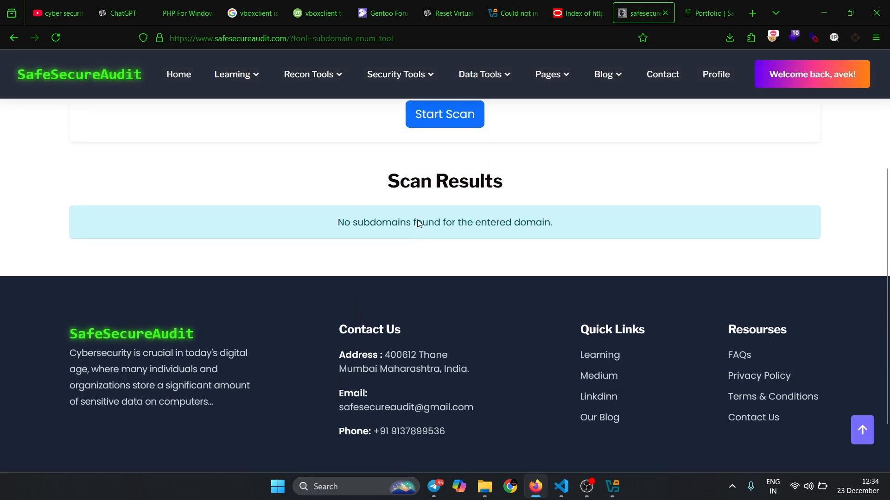
- Replace the domain with safesecureaudit.com, rerun the subdomain scan, and review the results
drag(299, 249, 582, 254)
click(582, 254)
scroll(582, 254, up, 5)
mouse_move(254, 108)
mouse_move(313, 99)
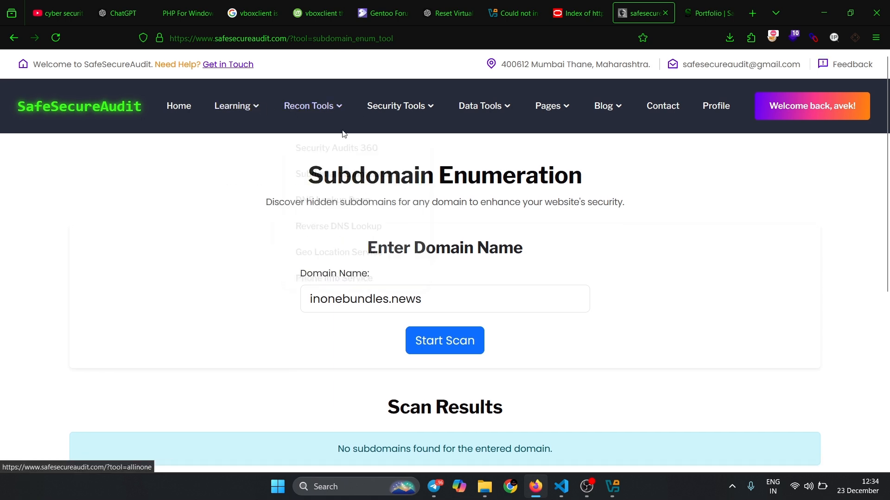
key(ctrl+a)
click(465, 306)
key(ctrl+a)
text(saf)
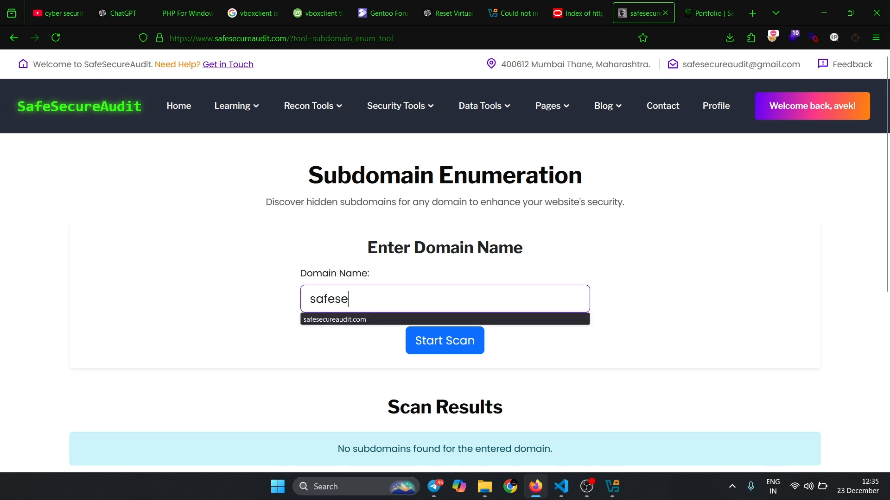
text(ese)
click(409, 319)
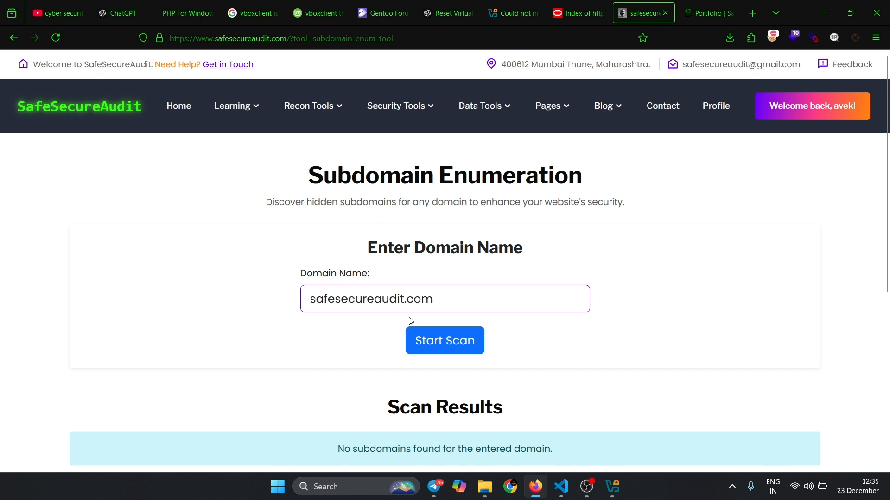
click(445, 342)
scroll(387, 290, down, 7)
- Copy the found subdomain blog.safesecureaudit.com, open it in a new browser tab, and look over the blog's home page
drag(96, 174, 217, 182)
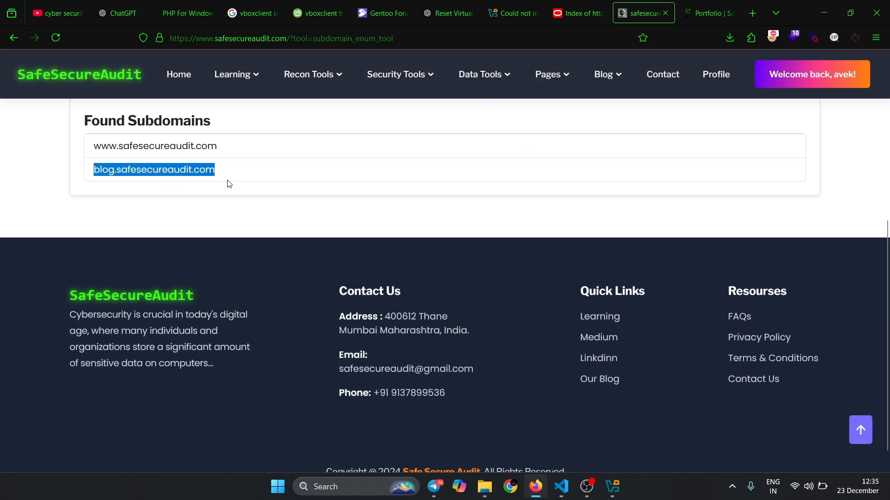
click(753, 12)
text(blog.safesecureaudit.com)
key(Return)
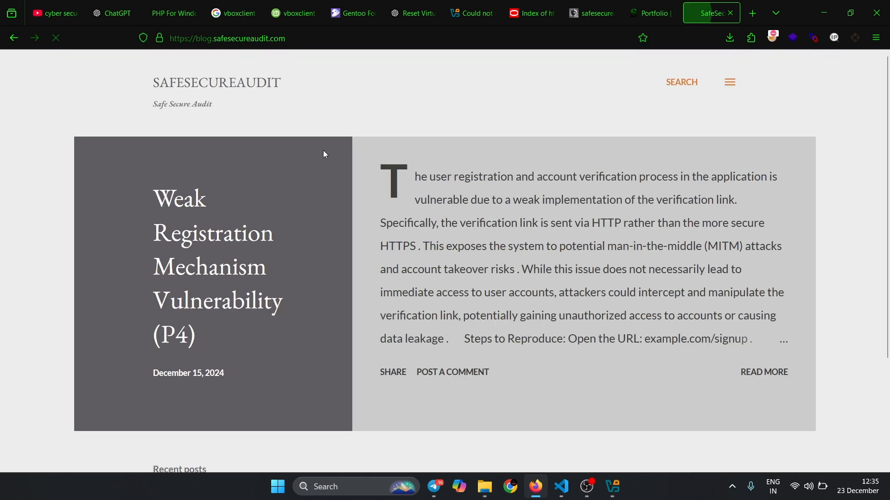
scroll(389, 211, down, 3)
scroll(389, 211, up, 3)
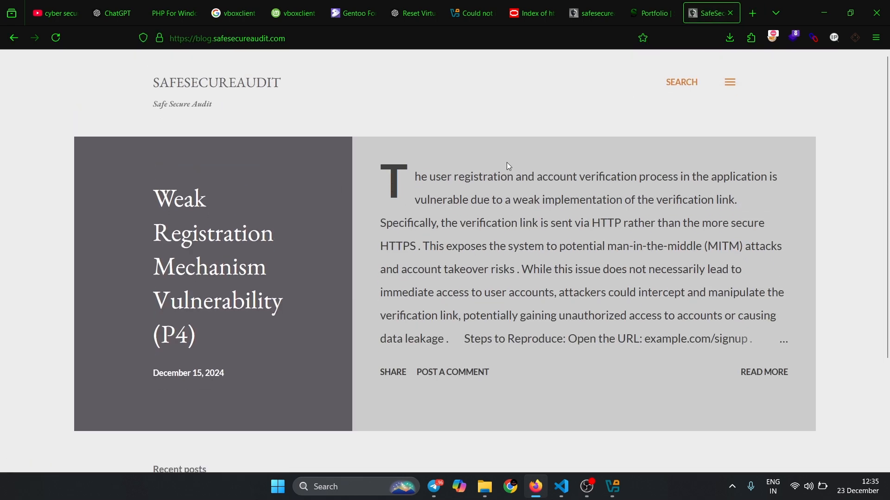
- Open the full "Weak Registration Mechanism Vulnerability (P4)" post, then return to the blog's home page by trimming the URL
click(739, 380)
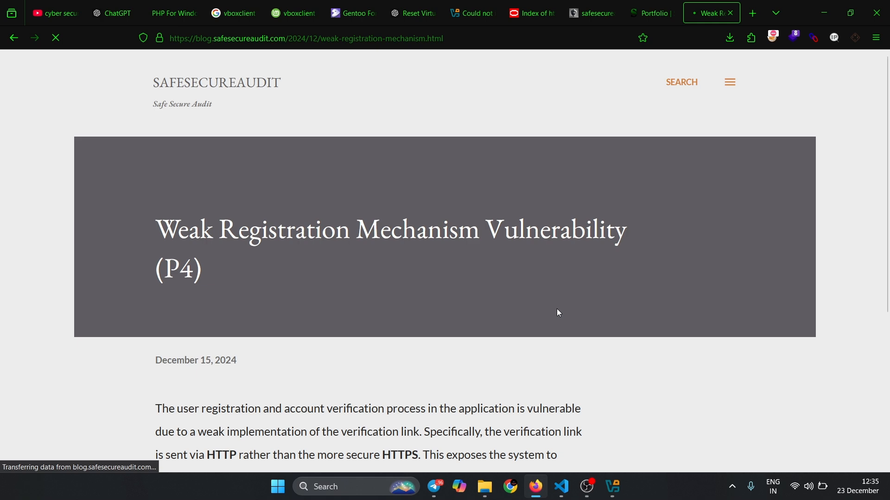
drag(286, 39, 565, 52)
key(BackSpace)
key(Return)
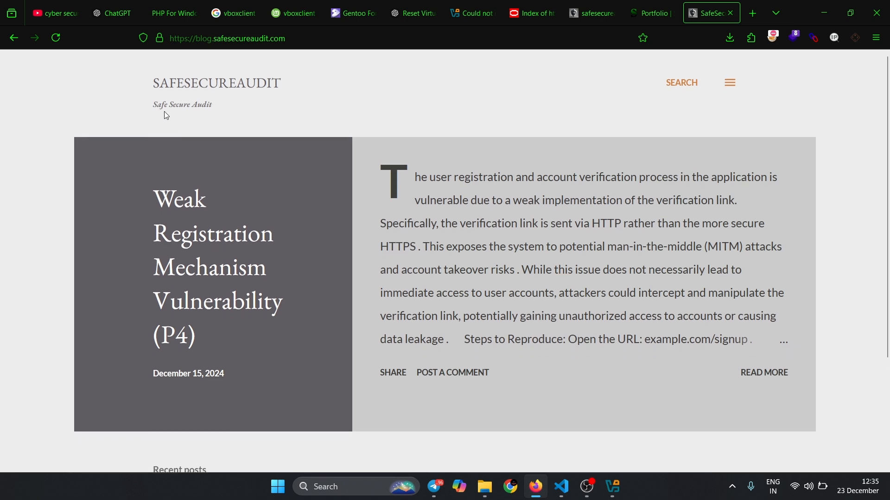
- Browse the blog's older posts by loading two further pages of entries
scroll(351, 298, down, 3)
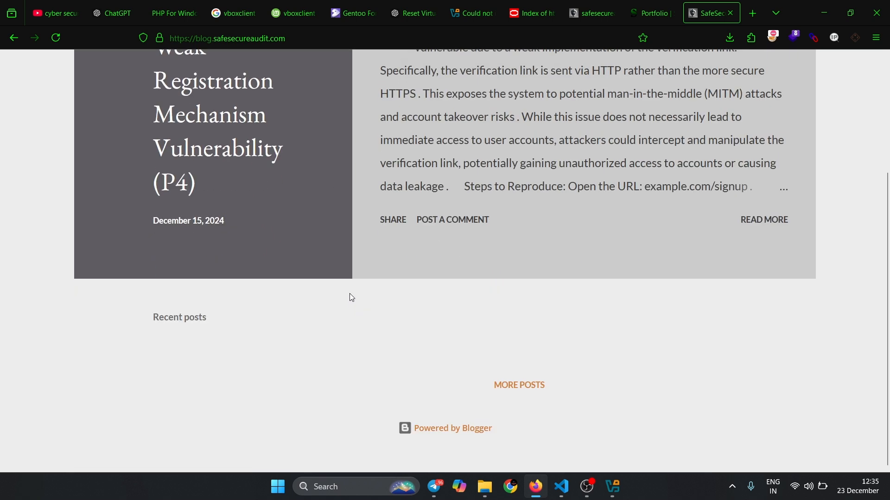
click(535, 400)
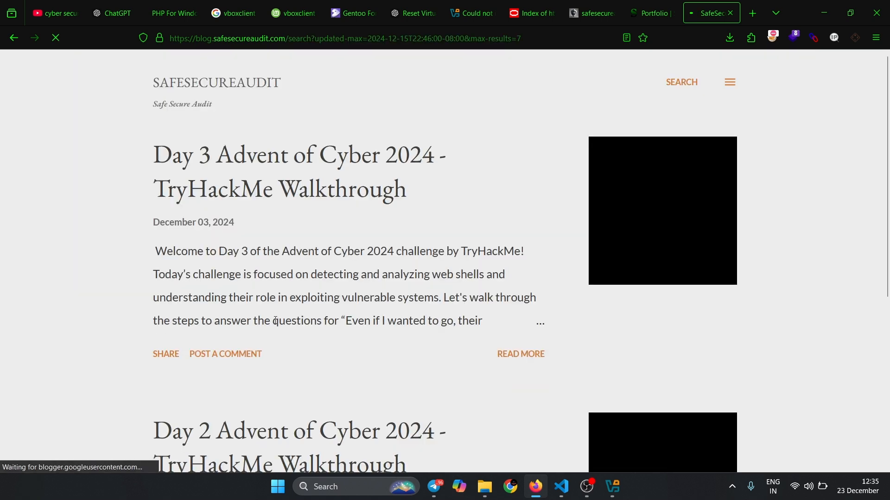
scroll(276, 321, down, 5)
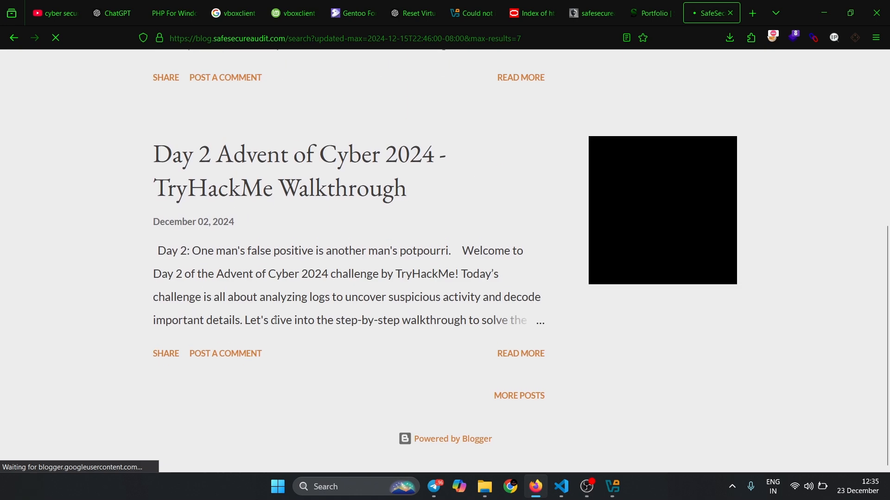
click(511, 408)
scroll(322, 345, down, 20)
scroll(321, 345, up, 20)
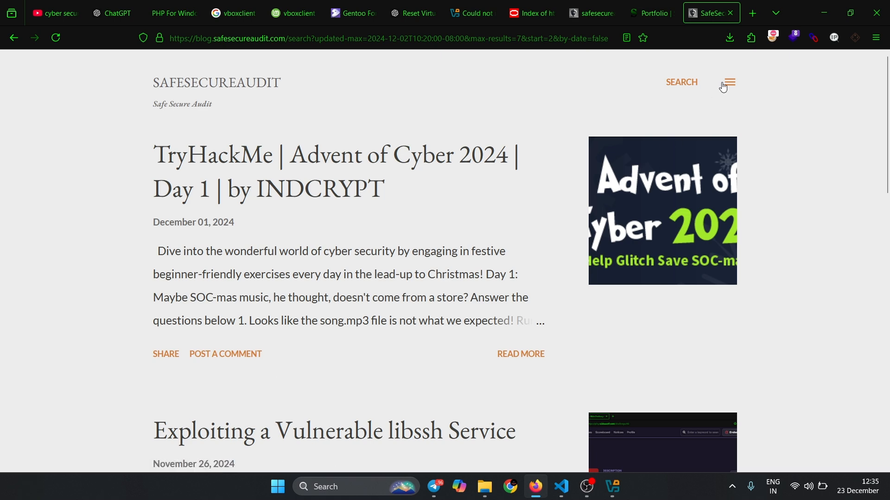
- Search the blog for posts matching "vbox"
click(724, 86)
click(654, 82)
click(681, 82)
text(vbox)
key(Return)
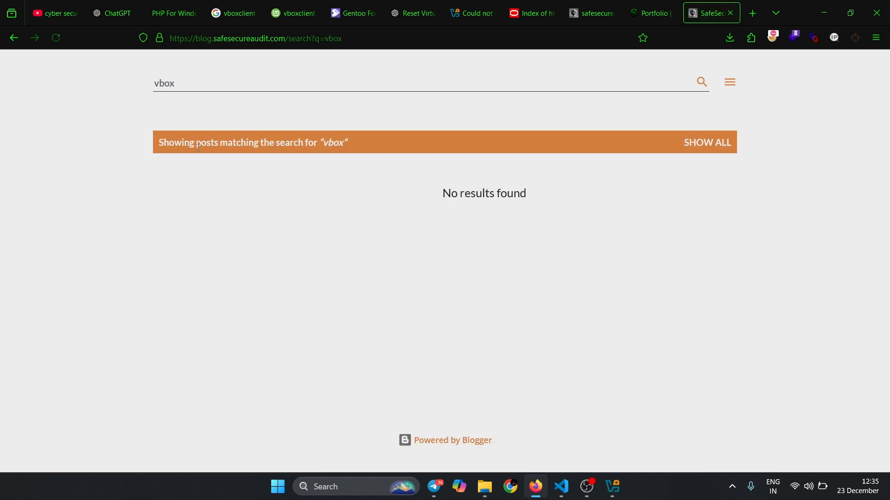
click(427, 154)
click(587, 496)
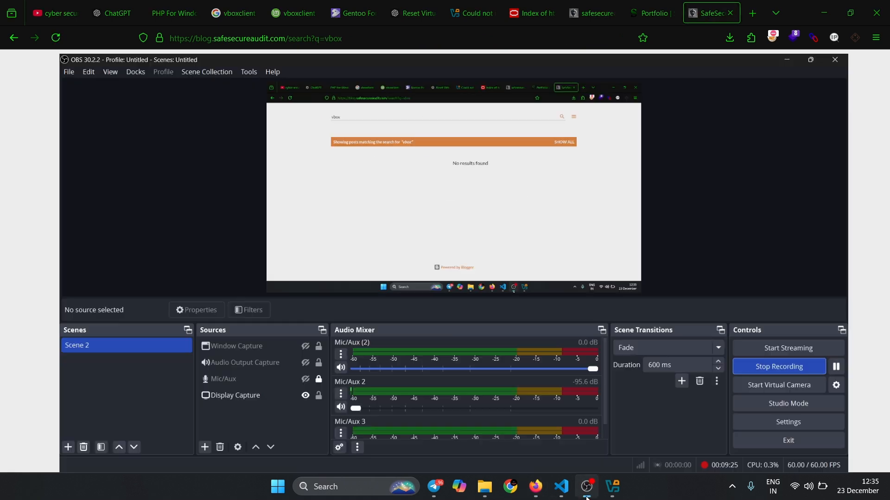